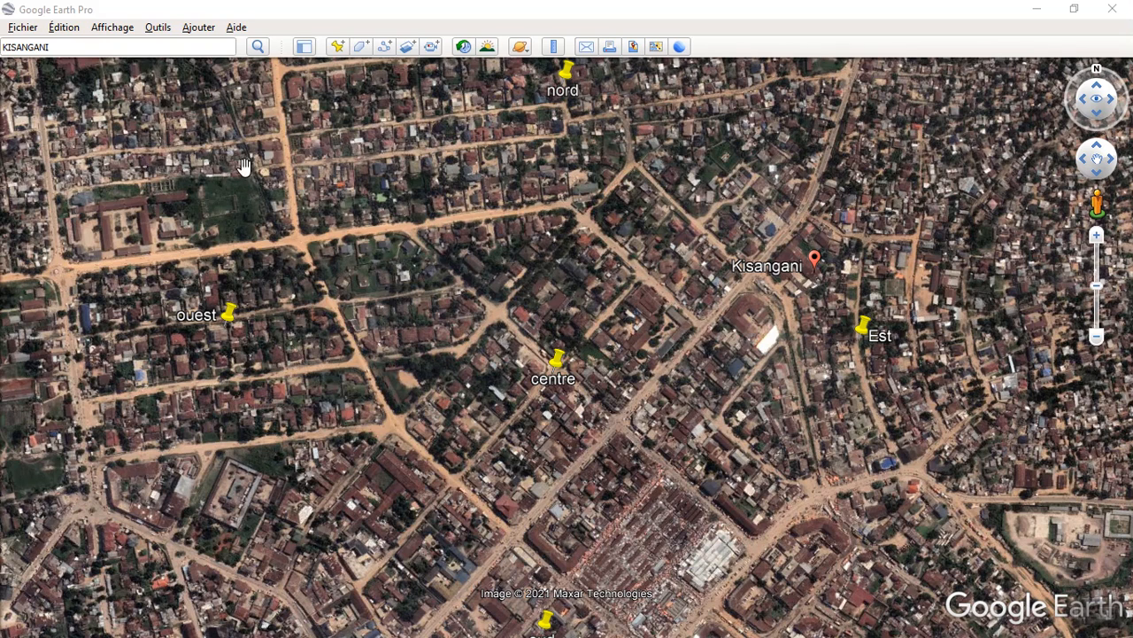
- Check that coordinates use the Projection transverse de Mercator display, review the navigation options and apply the settings
{"action": "left_click", "coordinate": [160, 28]}
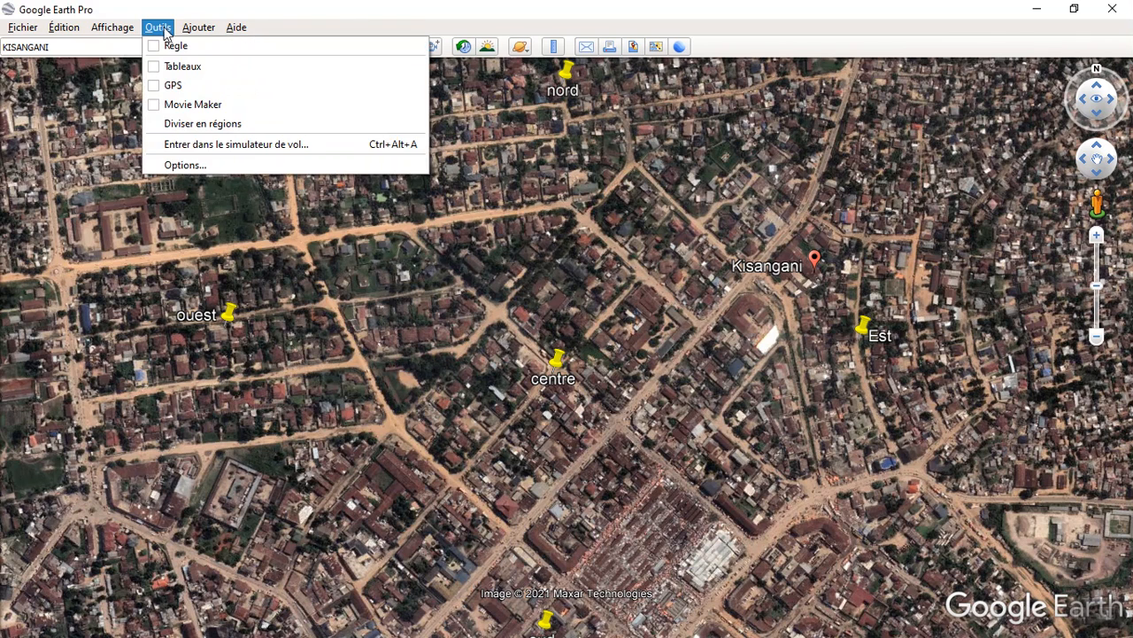
{"action": "left_click", "coordinate": [202, 168]}
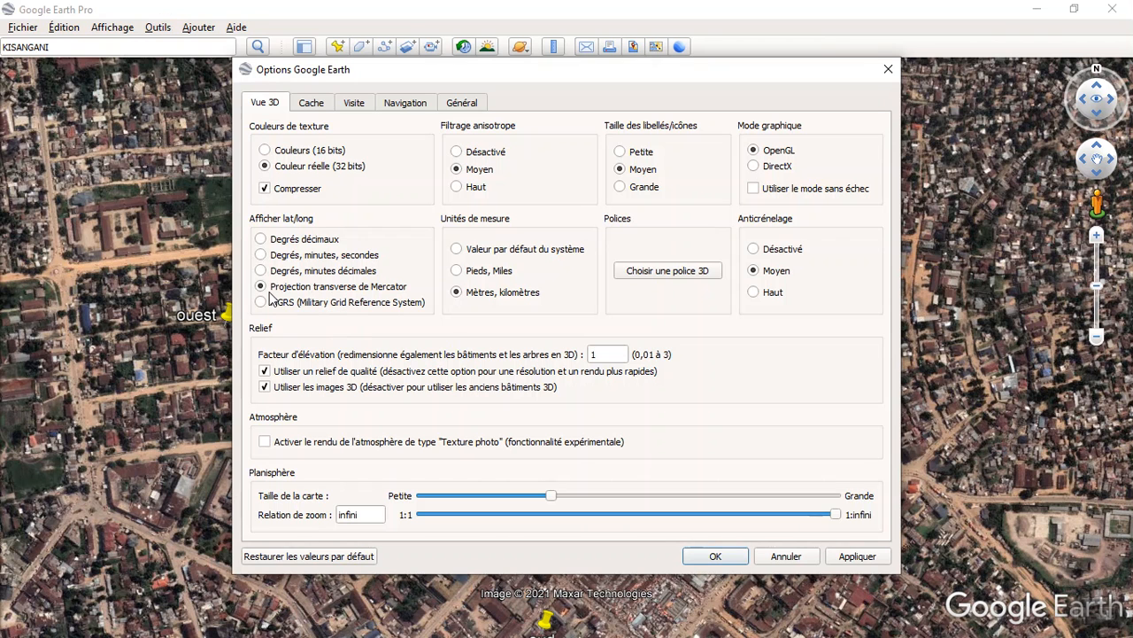
{"action": "left_click", "coordinate": [407, 103]}
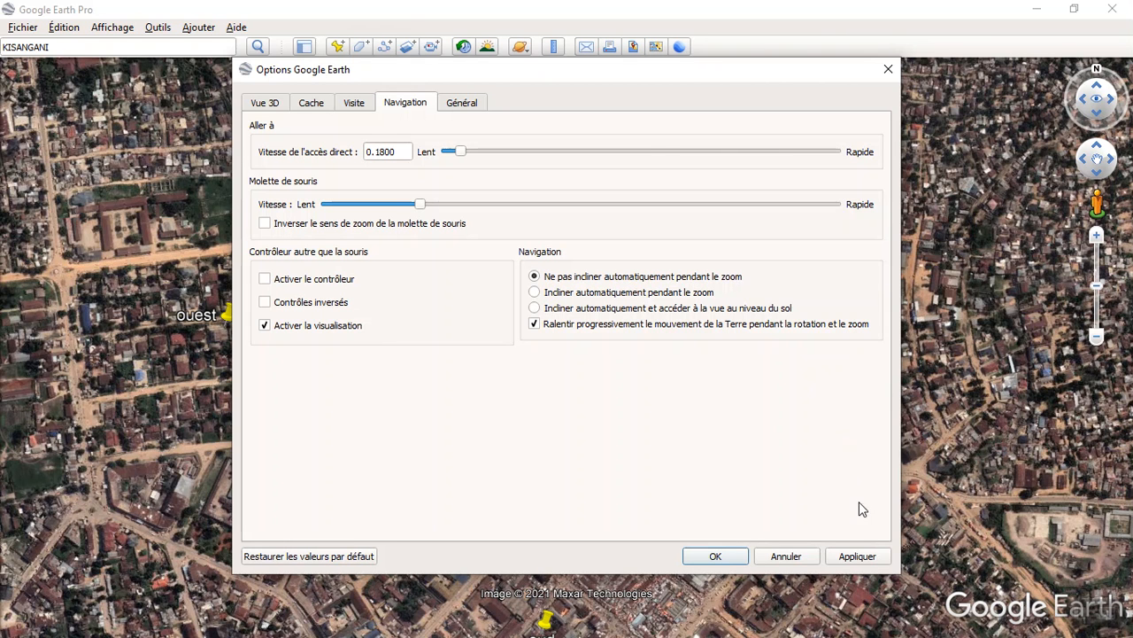
{"action": "left_click", "coordinate": [858, 558]}
{"action": "left_click", "coordinate": [715, 558]}
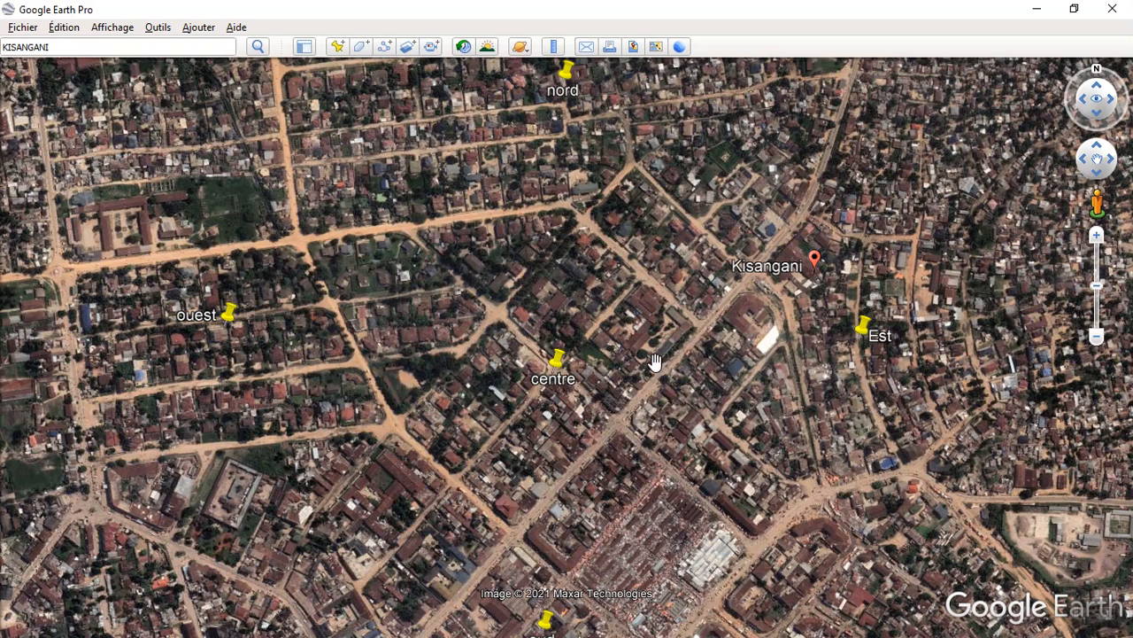
{"action": "left_click", "coordinate": [338, 49]}
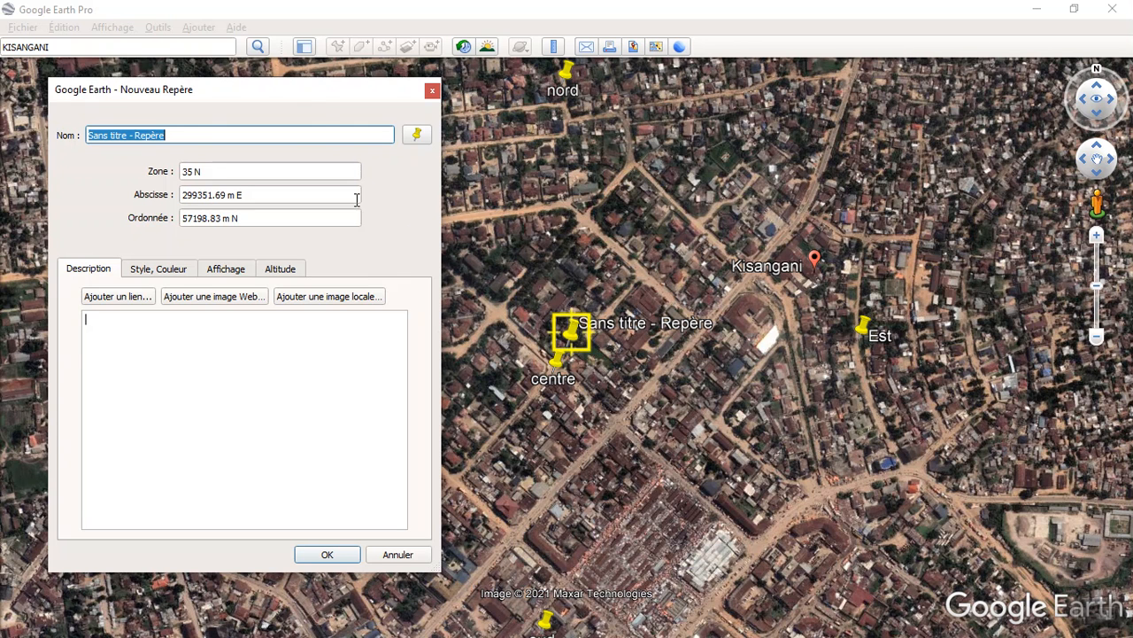
{"action": "left_click_drag", "start_coordinate": [566, 342], "coordinate": [551, 92]}
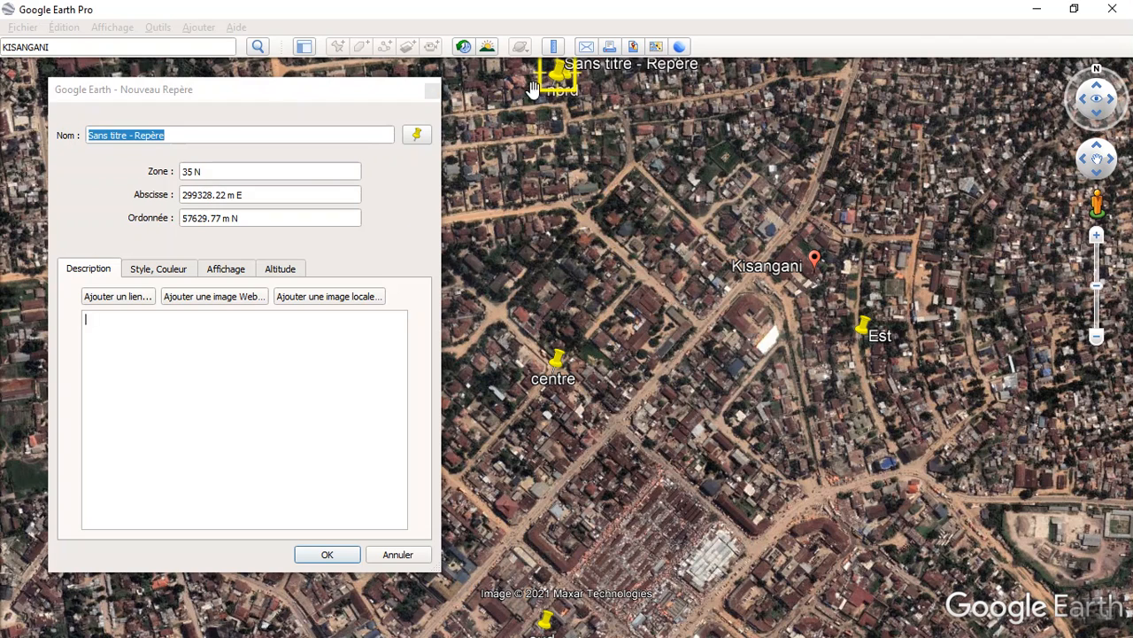
{"action": "left_click", "coordinate": [432, 91]}
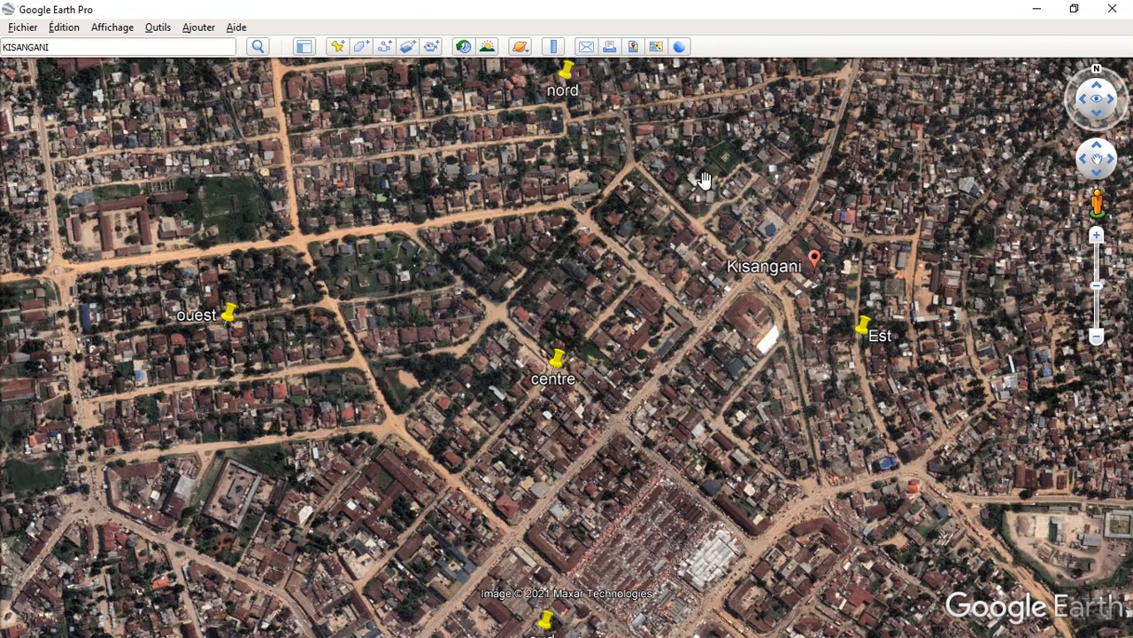
- Open the nord placemark's properties and compare its ordinate with the nord value in the Excel workbook
{"action": "right_click", "coordinate": [559, 72]}
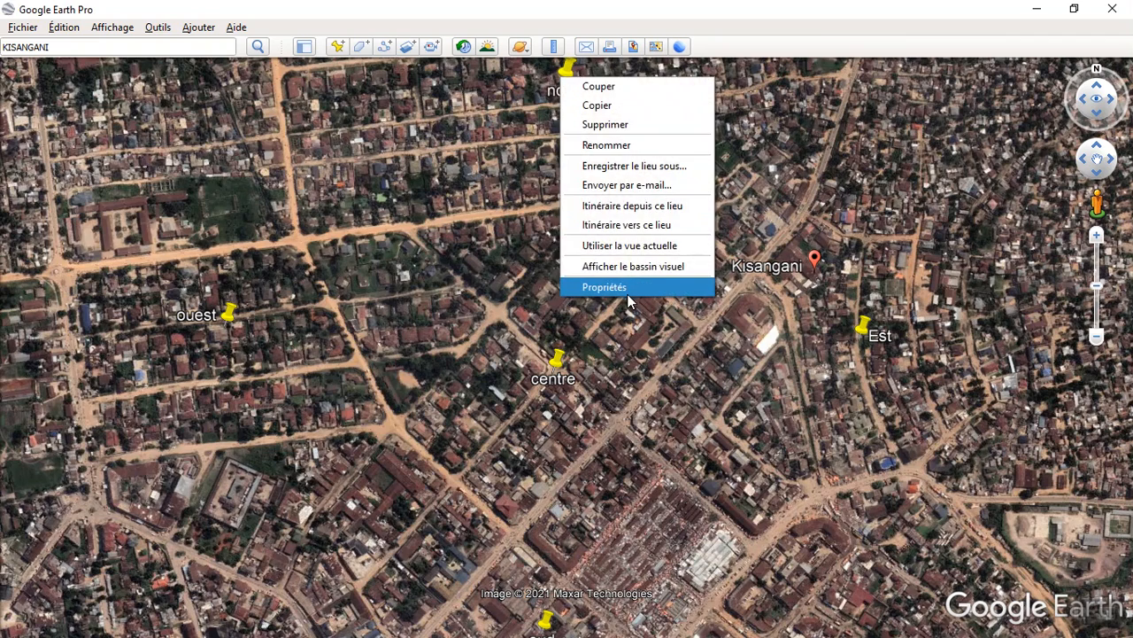
{"action": "left_click", "coordinate": [609, 286]}
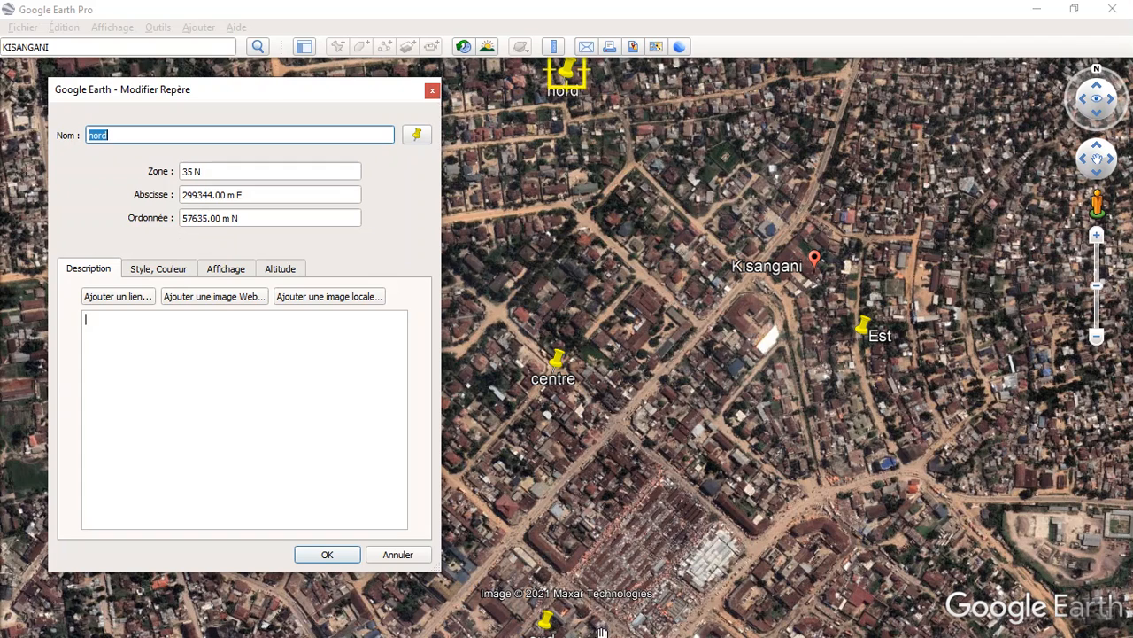
{"action": "key", "text": "alt+Tab"}
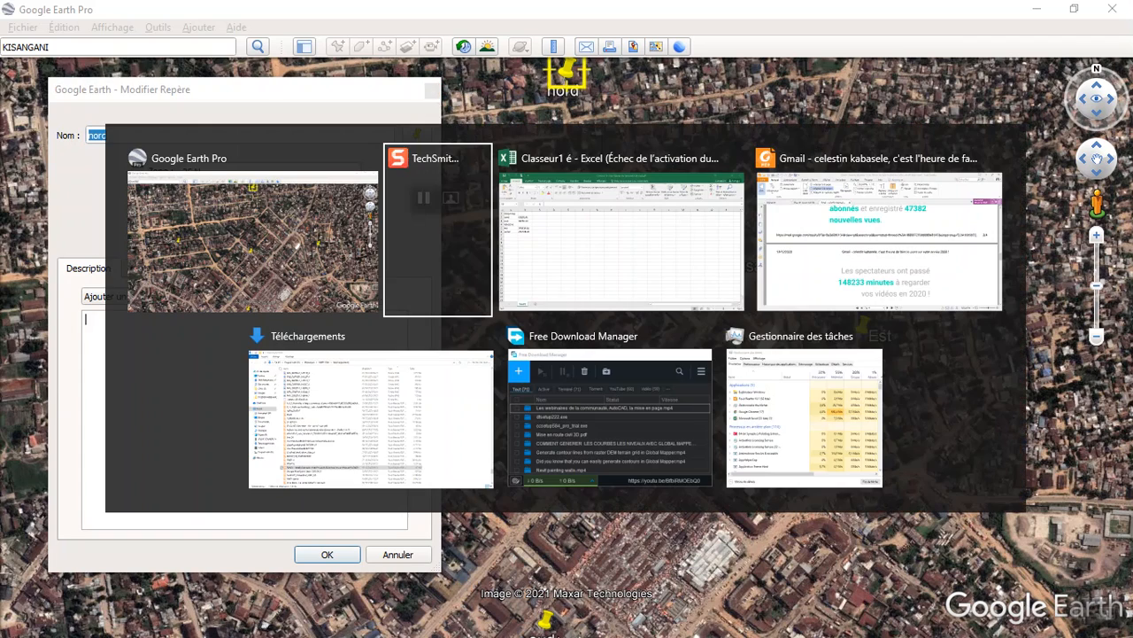
{"action": "key", "text": "alt+Tab"}
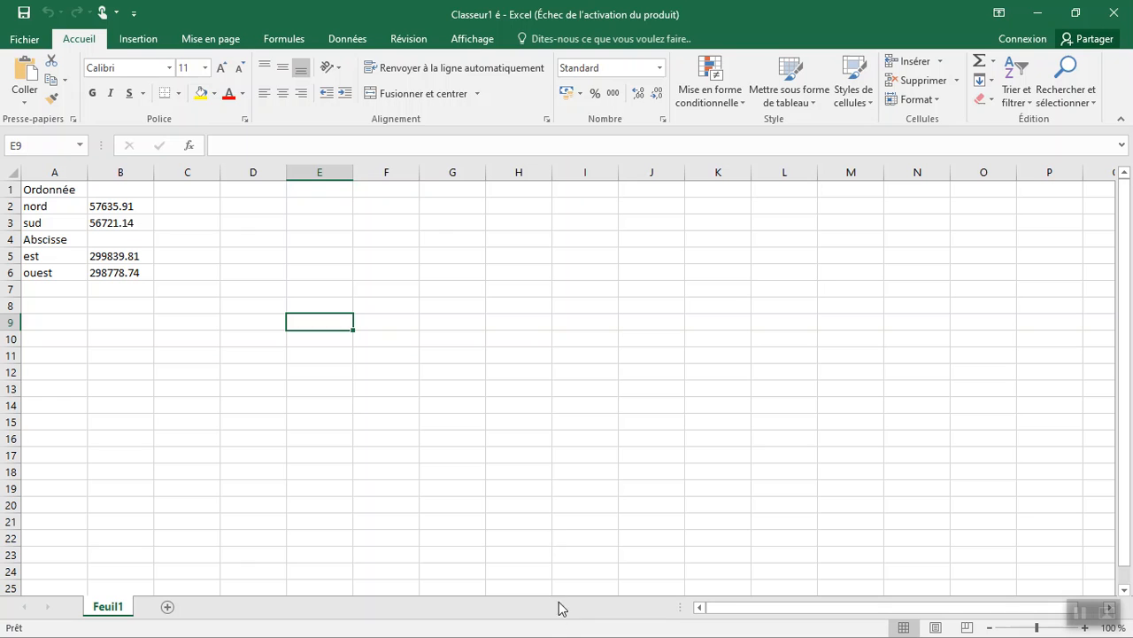
{"action": "left_click", "coordinate": [112, 206]}
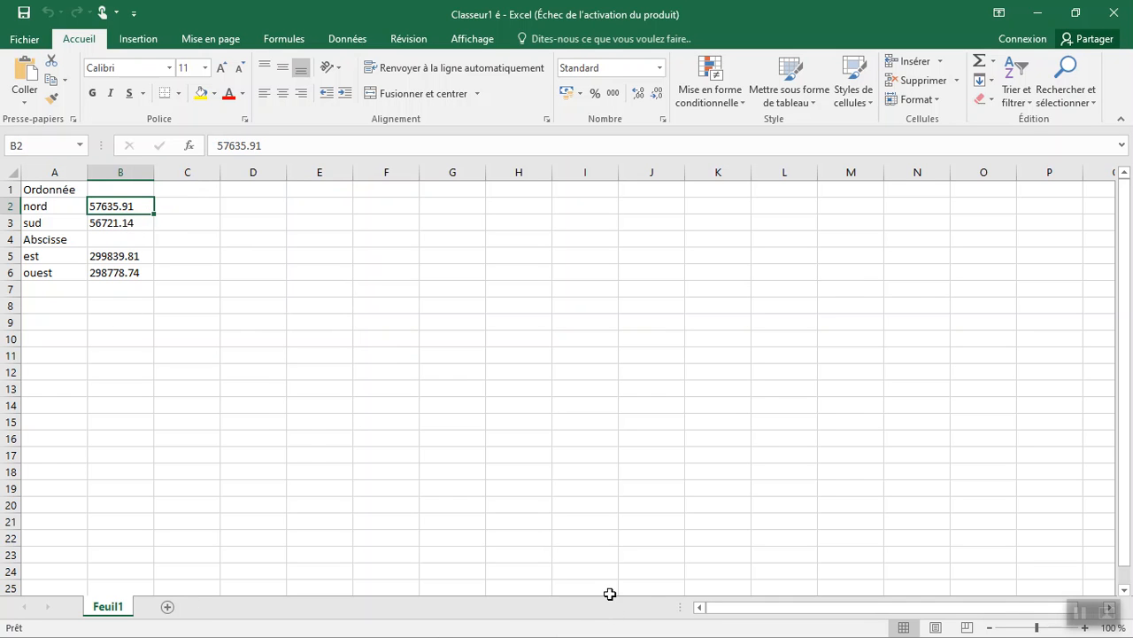
- Switch back to Google Earth Pro, examine the nord placemark's coordinates and close its properties
{"action": "key", "text": "alt+Tab"}
{"action": "key", "text": "alt+Tab"}
{"action": "key", "text": "alt+Tab"}
{"action": "key", "text": "alt+Tab"}
{"action": "key", "text": "alt+Tab"}
{"action": "key", "text": "alt+Tab"}
{"action": "key", "text": "alt+Tab"}
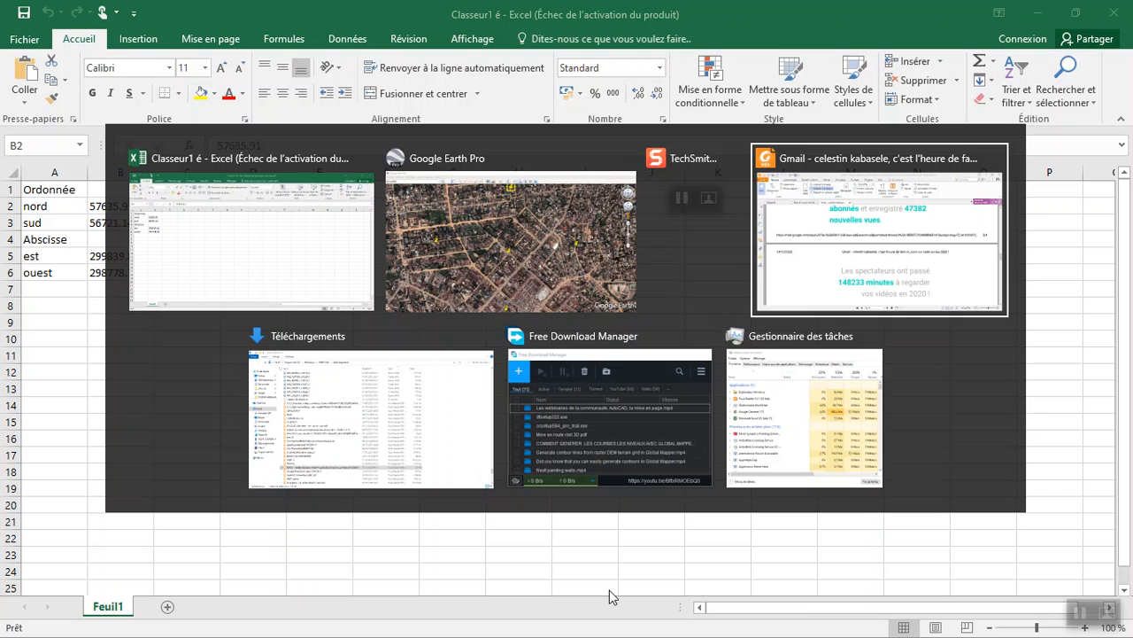
{"action": "key", "text": "alt+Tab"}
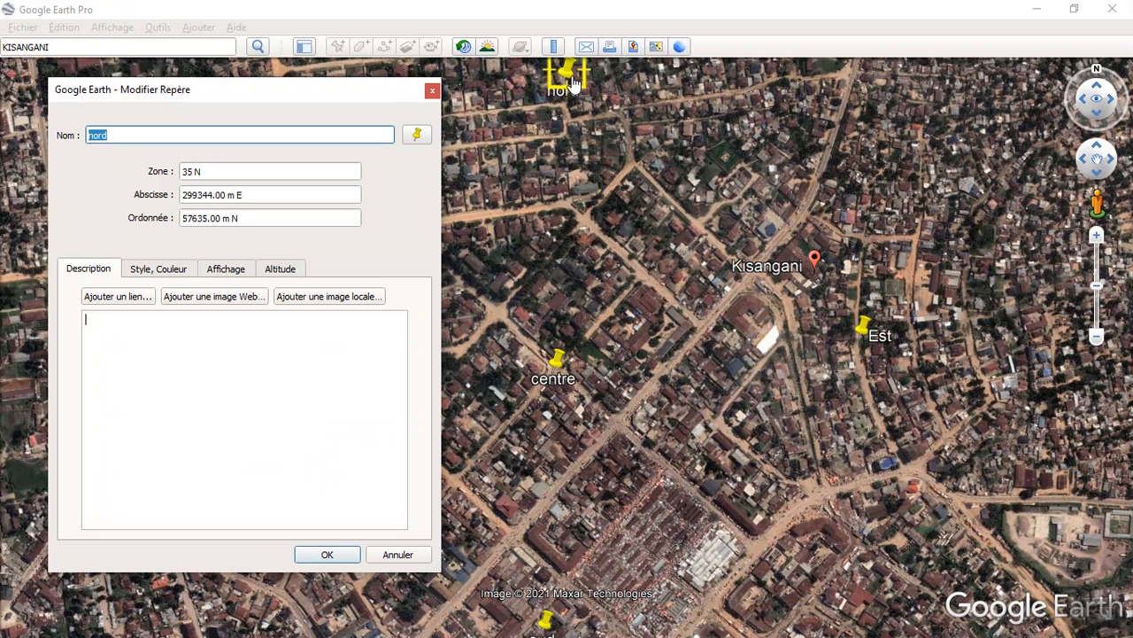
{"action": "left_click", "coordinate": [144, 448]}
{"action": "left_click", "coordinate": [432, 91]}
- Examine the zone, abscissa and ordinate in the Est placemark's properties and close them
{"action": "right_click", "coordinate": [866, 333]}
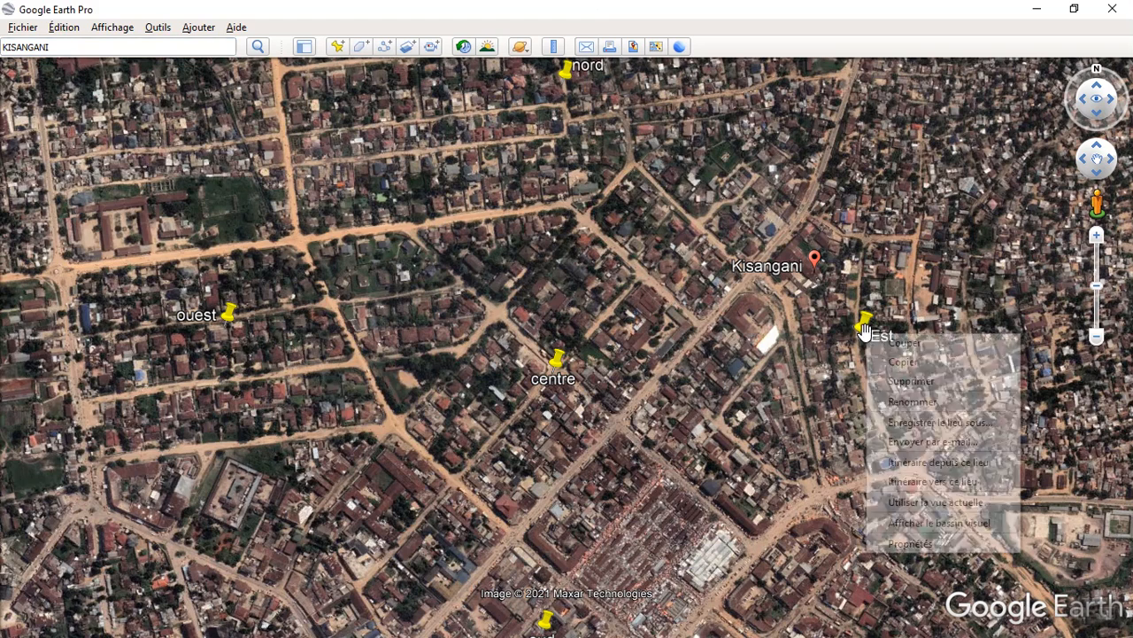
{"action": "left_click", "coordinate": [897, 544]}
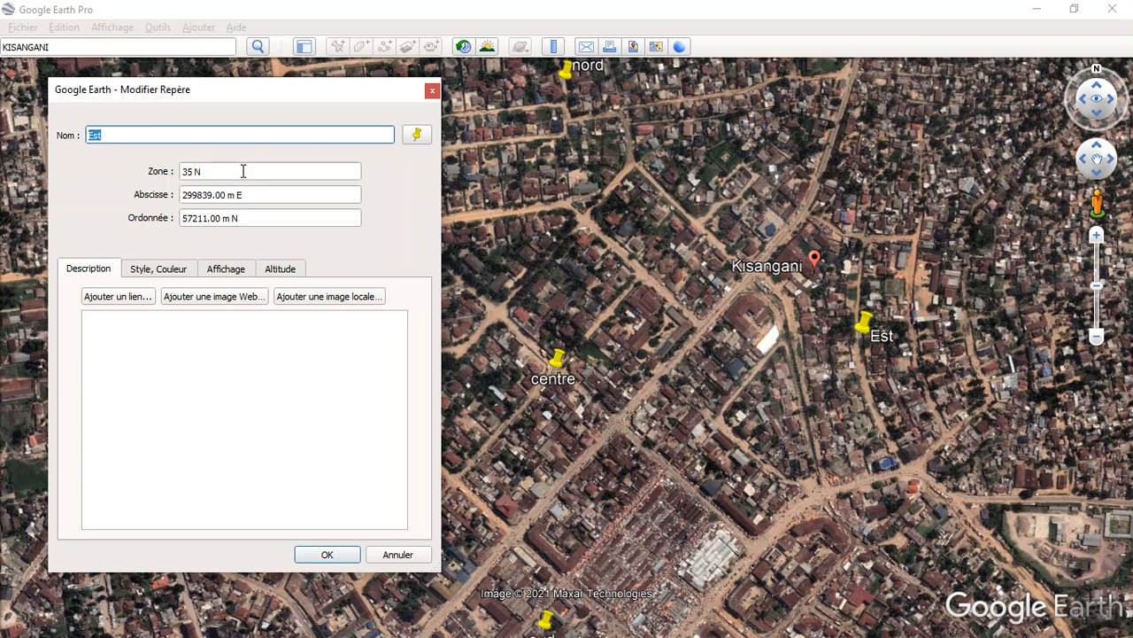
{"action": "left_click", "coordinate": [90, 50]}
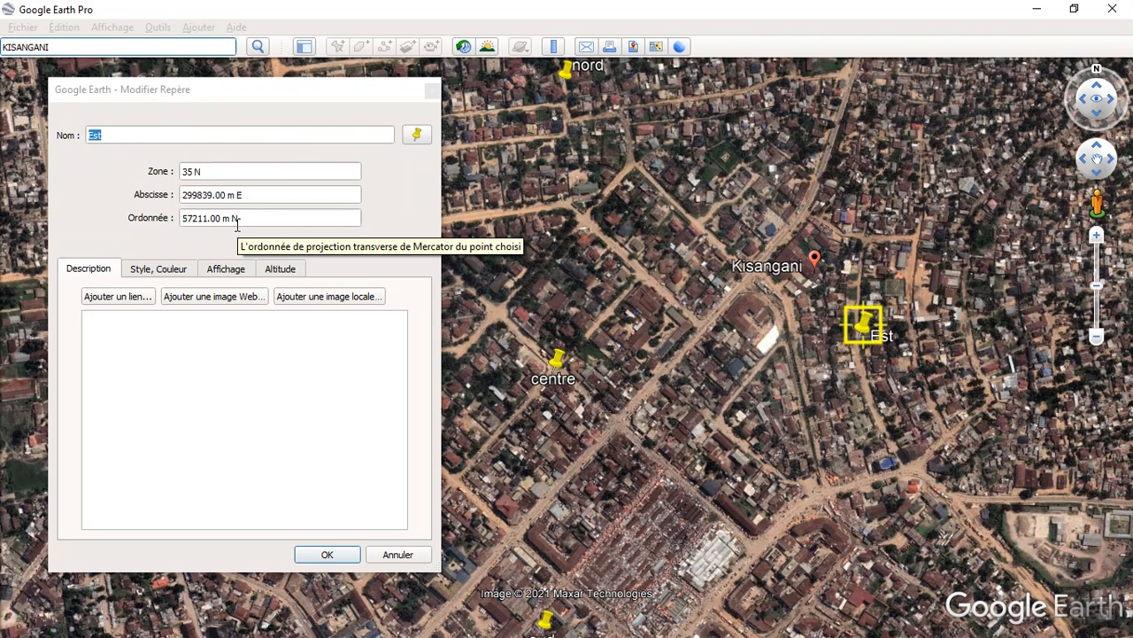
{"action": "left_click", "coordinate": [432, 91]}
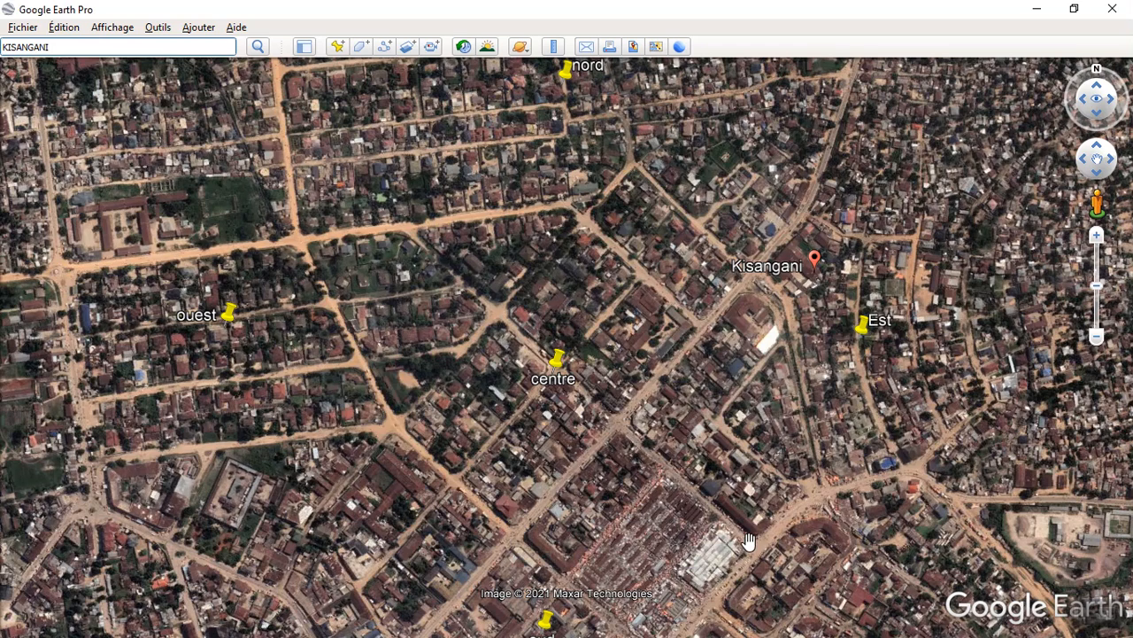
{"action": "key", "text": "alt+Tab"}
{"action": "key", "text": "alt+Tab"}
{"action": "key", "text": "alt+Tab"}
{"action": "key", "text": "alt+Tab"}
{"action": "key", "text": "alt+Tab"}
{"action": "key", "text": "alt+Tab"}
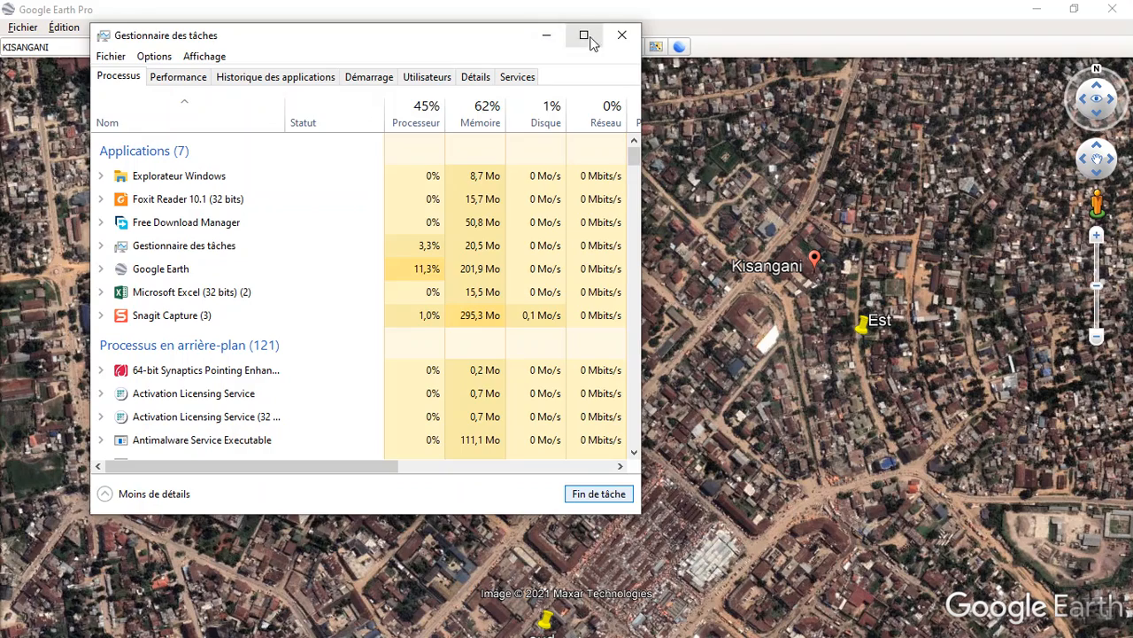
{"action": "left_click", "coordinate": [622, 35]}
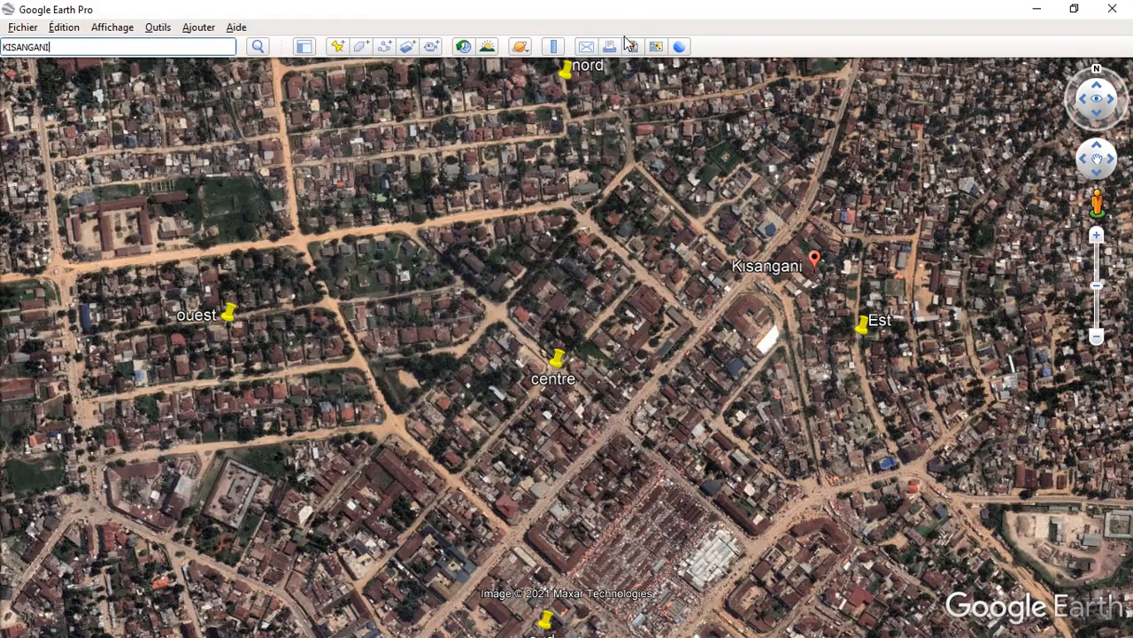
- Minimize Google Earth Pro and launch Global Mapper from the desktop
{"action": "left_click", "coordinate": [1038, 10]}
{"action": "left_click", "coordinate": [1035, 12]}
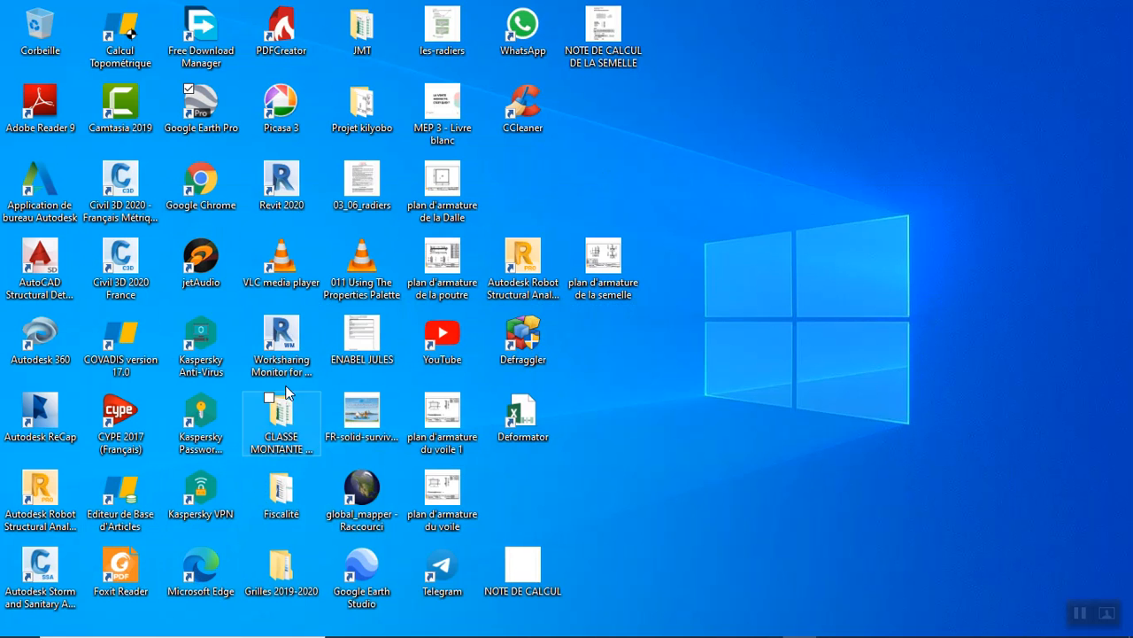
{"action": "double_click", "coordinate": [363, 485]}
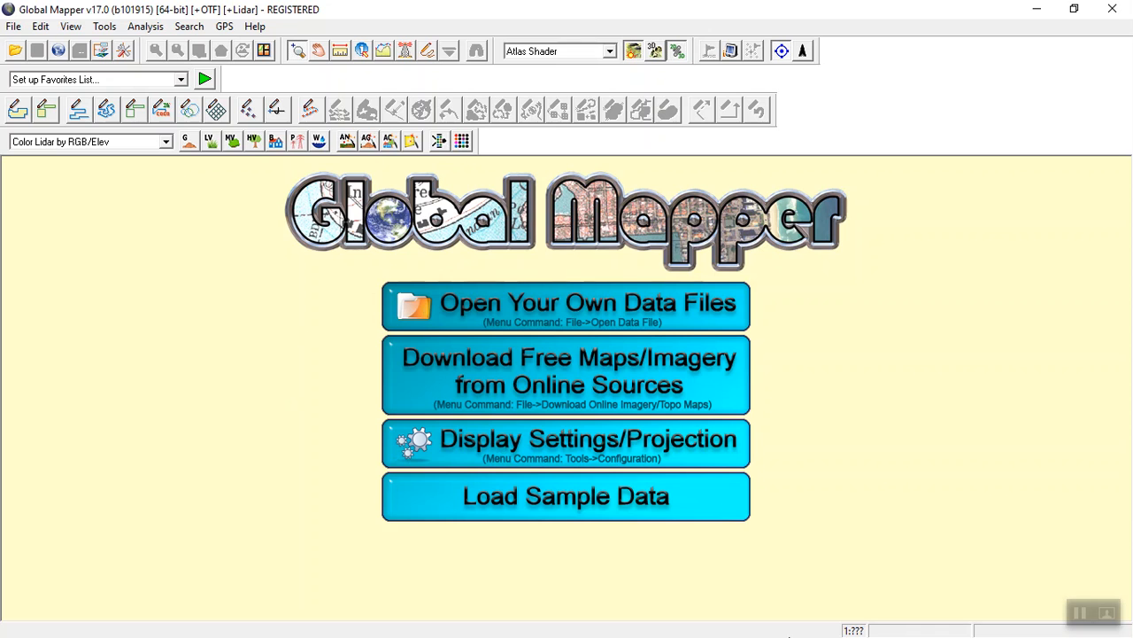
- Switch to Google Earth Pro and try to save the Est placemark as Est kisangani.kmz in the Images folder, declining to replace the existing file
{"action": "key", "text": "alt+Tab"}
{"action": "key", "text": "alt+Tab"}
{"action": "key", "text": "alt+Tab"}
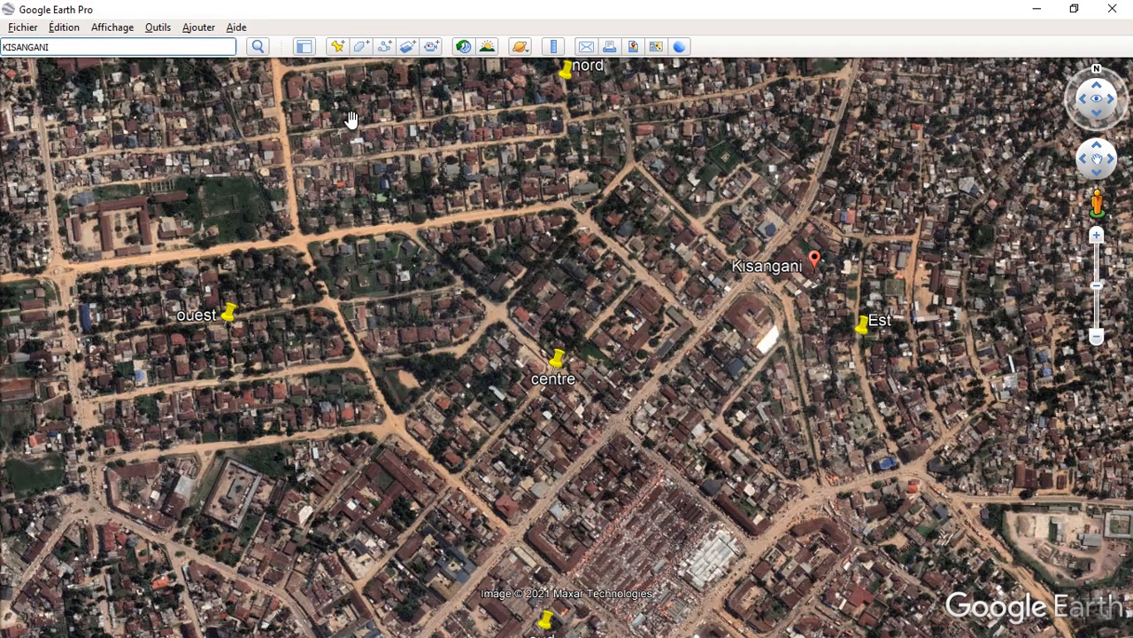
{"action": "left_click", "coordinate": [24, 28]}
{"action": "mouse_move", "coordinate": [34, 71]}
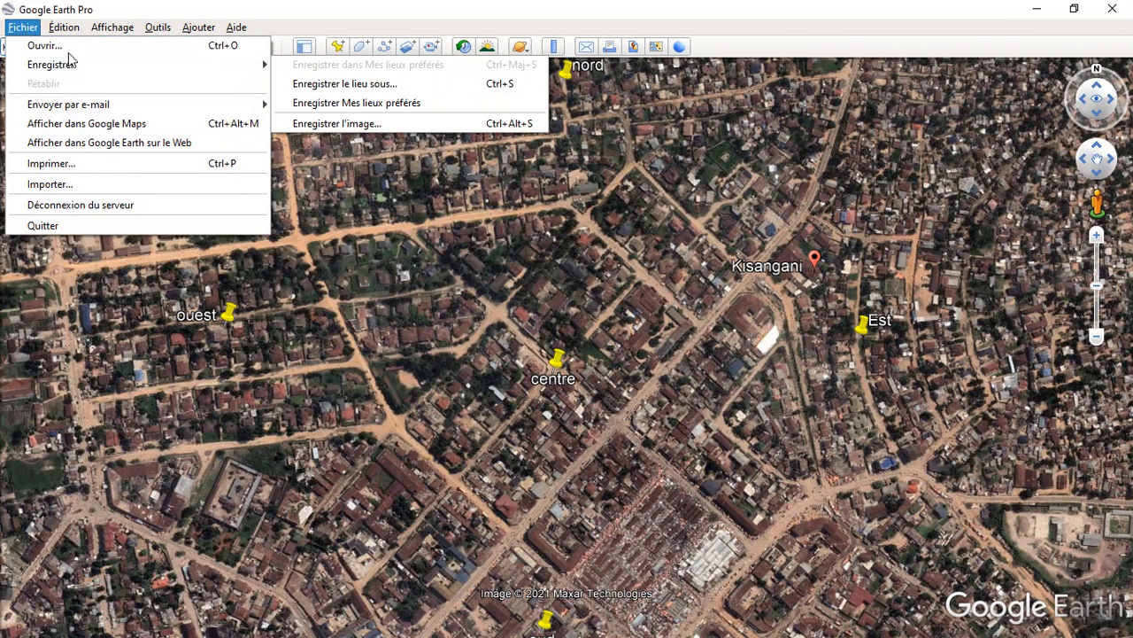
{"action": "left_click", "coordinate": [372, 95]}
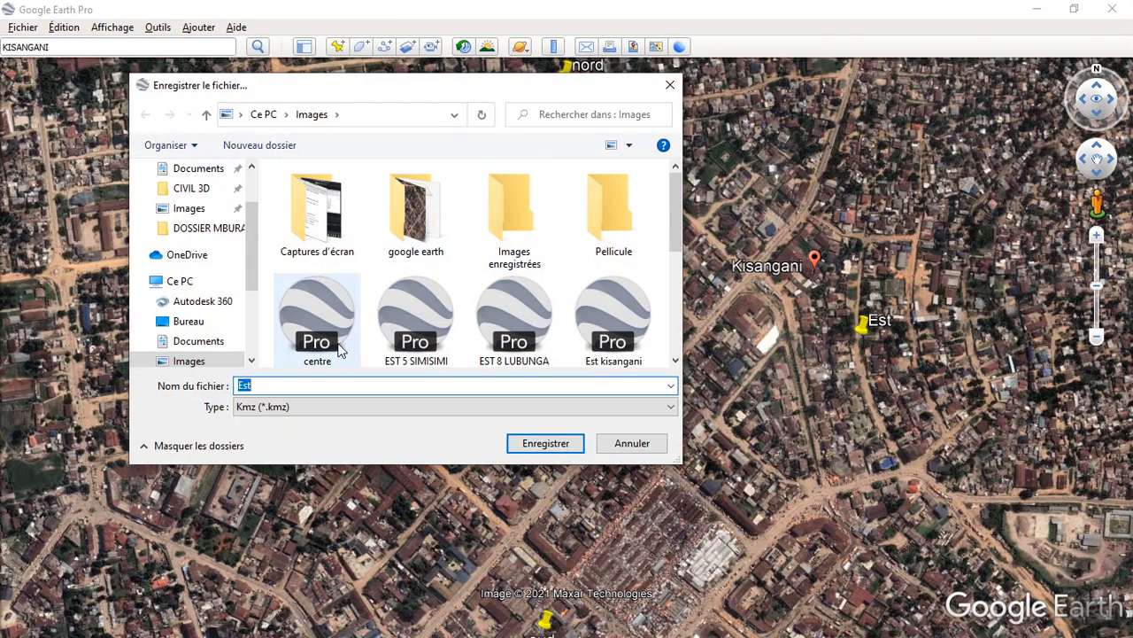
{"action": "left_click", "coordinate": [623, 322]}
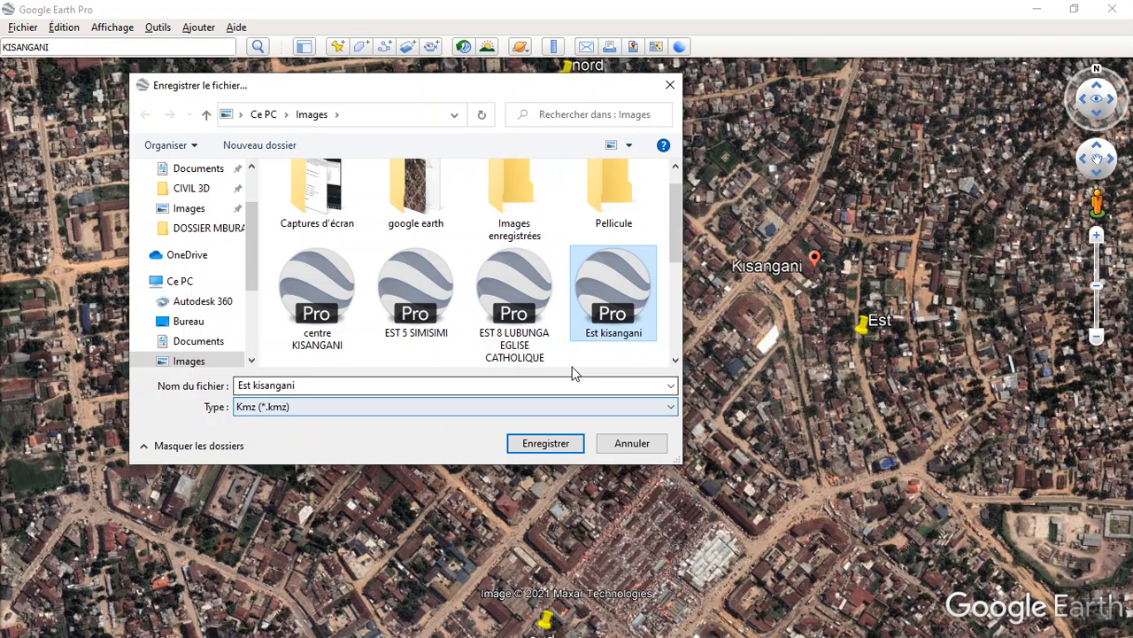
{"action": "left_click", "coordinate": [547, 444]}
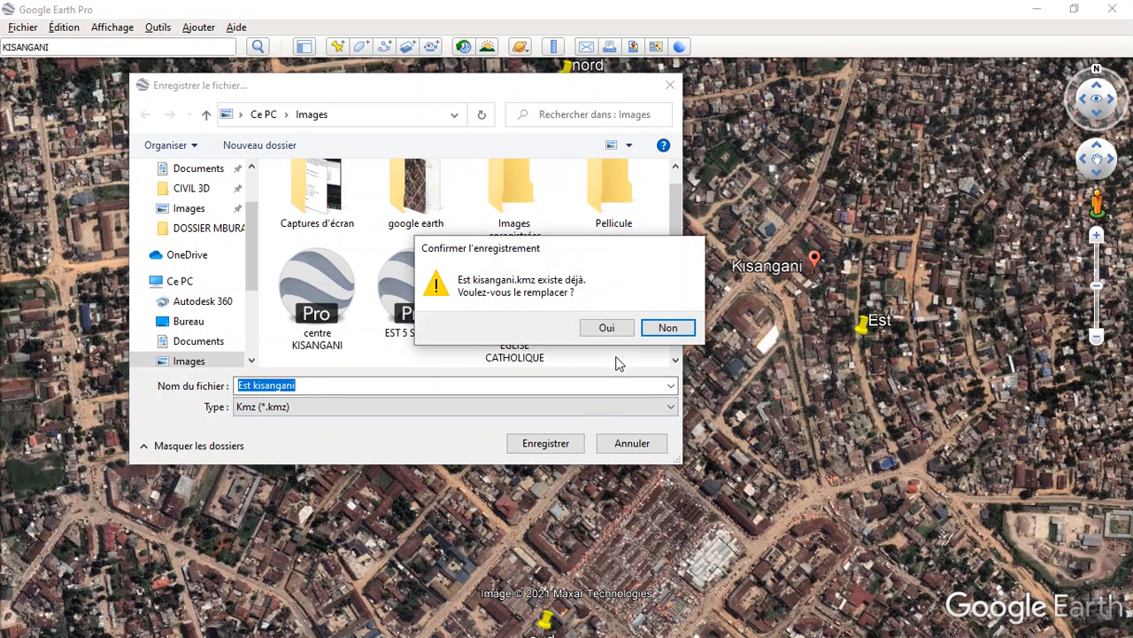
{"action": "left_click", "coordinate": [664, 329]}
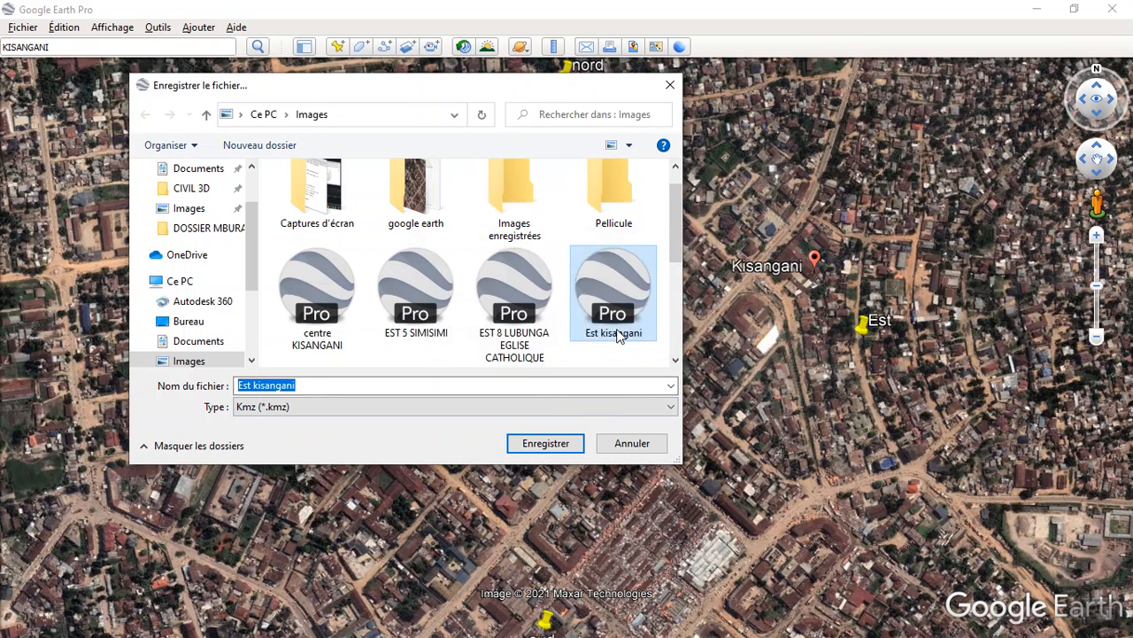
{"action": "left_click", "coordinate": [670, 88]}
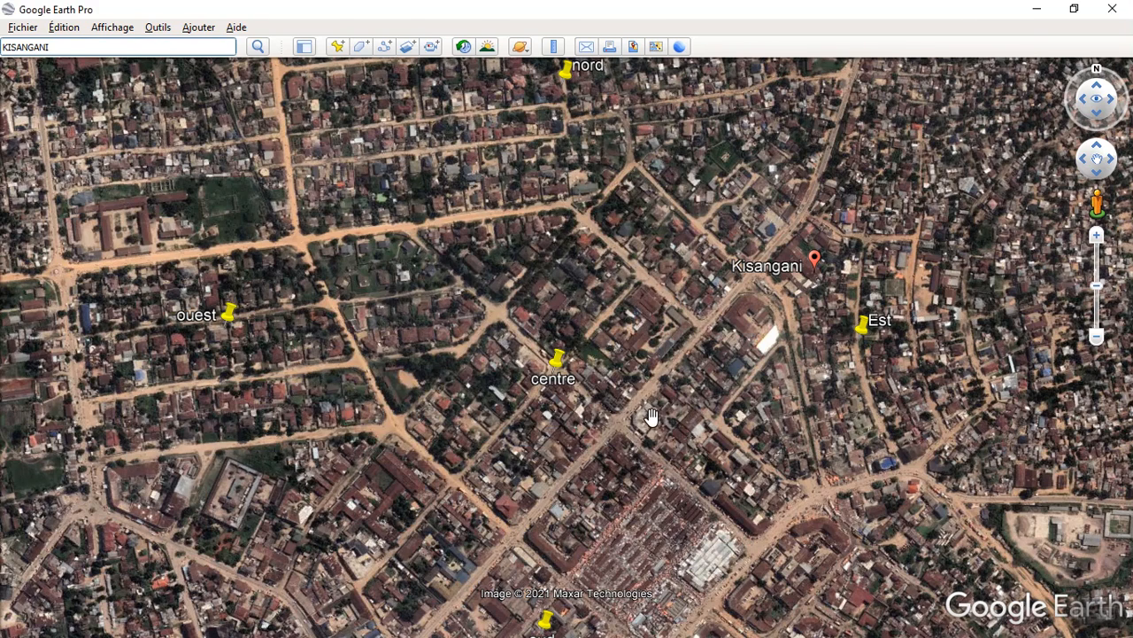
- Switch to Global Mapper and set the projection to UTM in the configuration
{"action": "key", "text": "alt+Tab"}
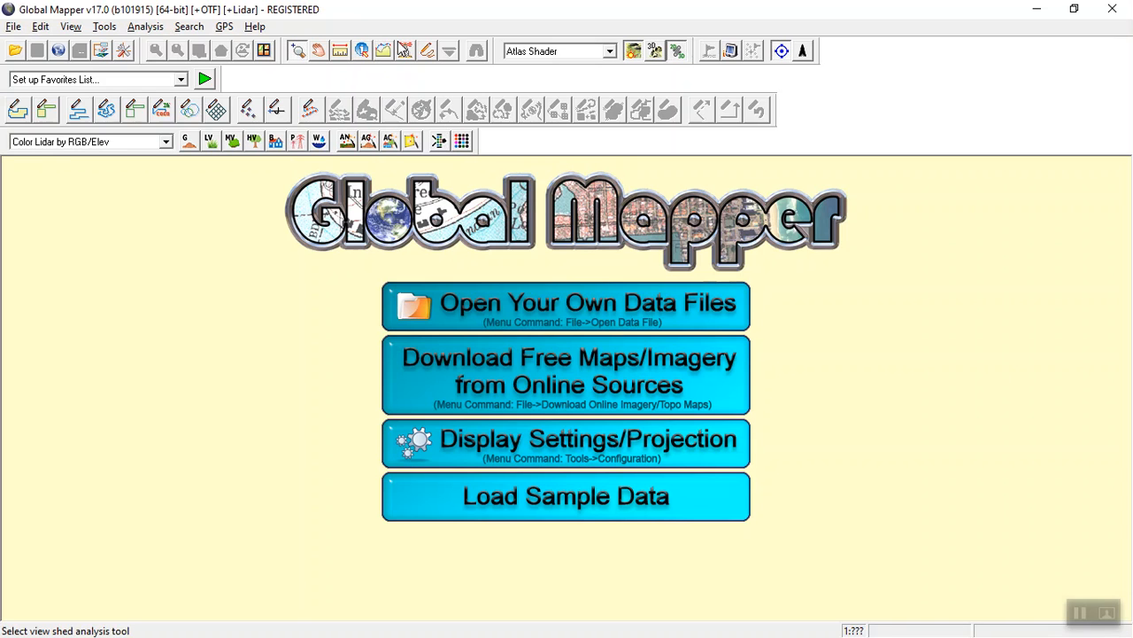
{"action": "left_click", "coordinate": [105, 27]}
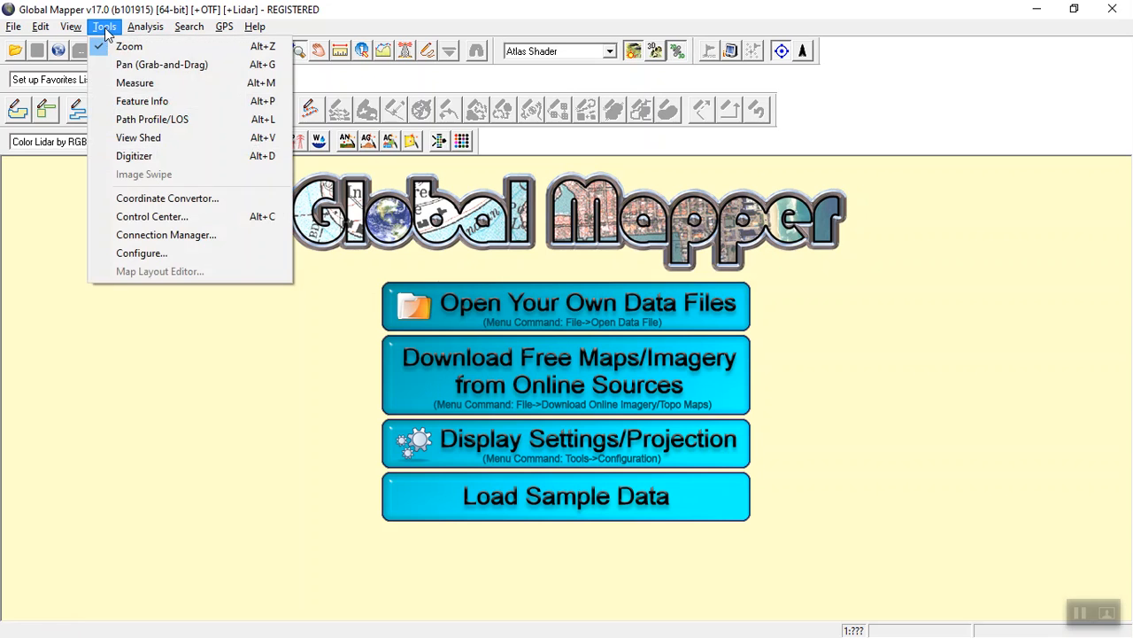
{"action": "left_click", "coordinate": [157, 254]}
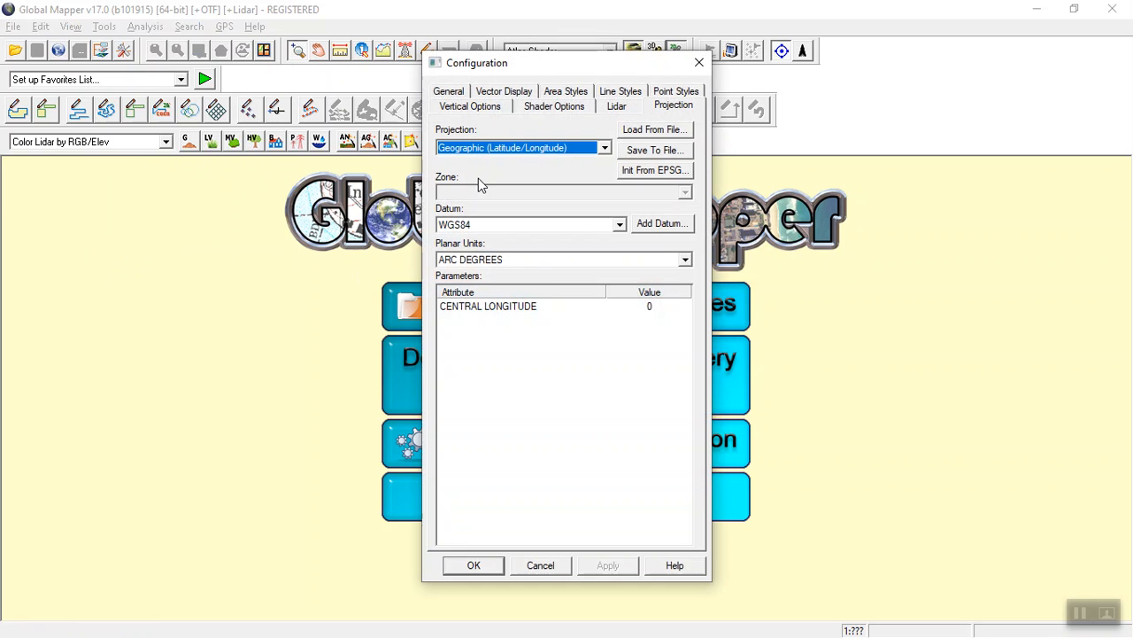
{"action": "left_click", "coordinate": [605, 148]}
{"action": "left_click_drag", "start_coordinate": [607, 256], "coordinate": [607, 433]}
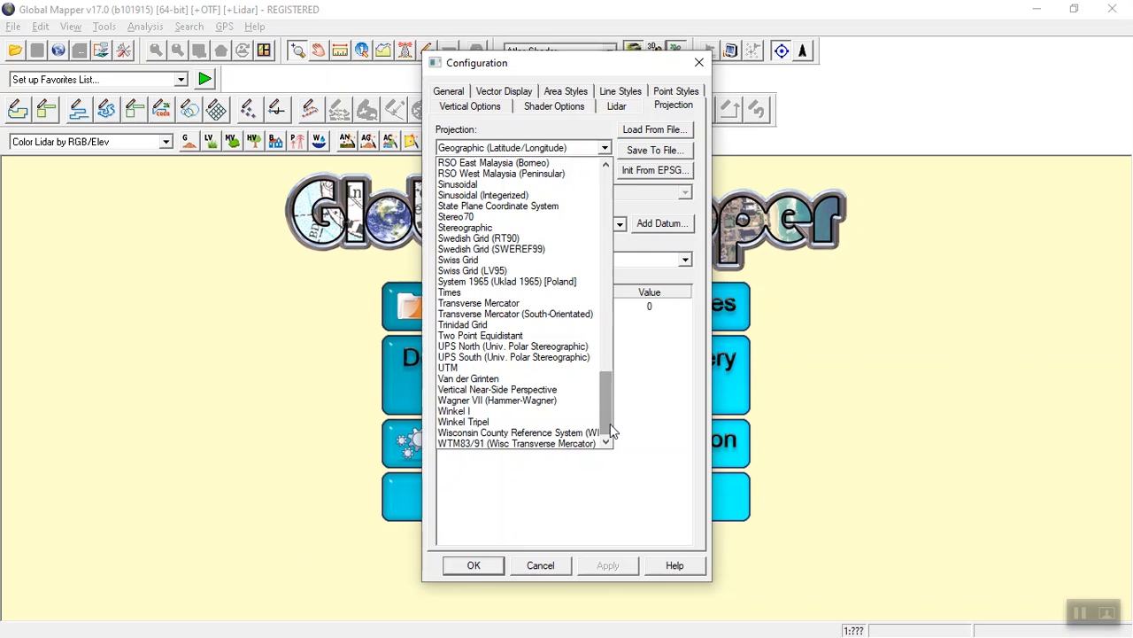
{"action": "left_click", "coordinate": [481, 368]}
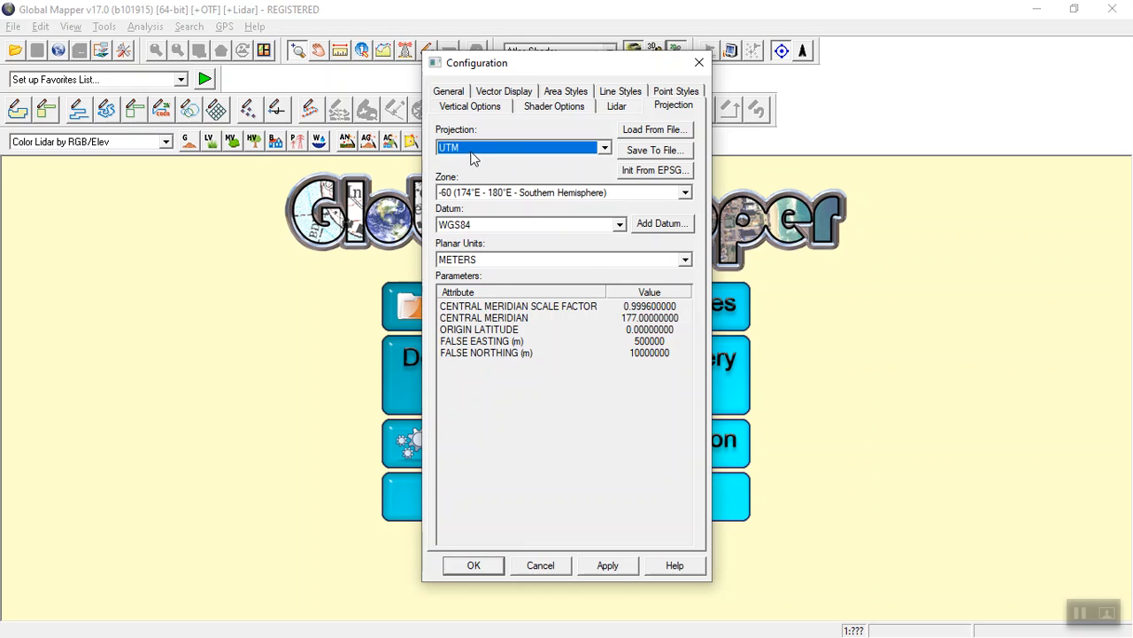
- Set the UTM zone to 35 (24°E - 30°E - Northern Hemisphere) and apply the projection settings
{"action": "left_click", "coordinate": [686, 194]}
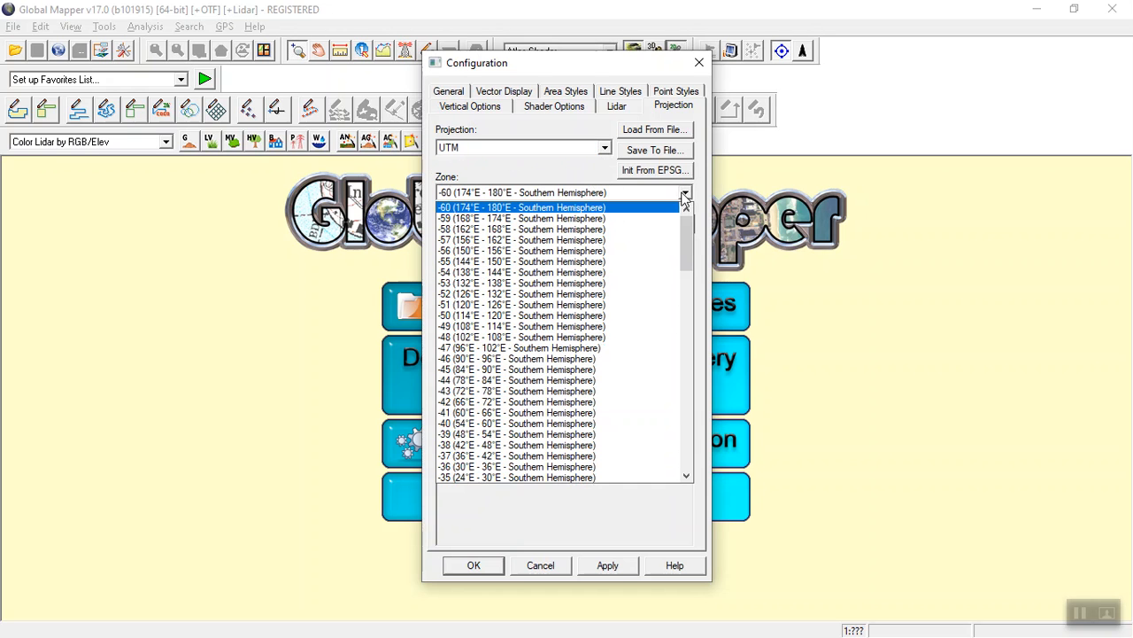
{"action": "left_click_drag", "start_coordinate": [686, 232], "coordinate": [688, 459]}
{"action": "scroll", "coordinate": [565, 338], "scroll_direction": "up", "scroll_amount": 1}
{"action": "scroll", "coordinate": [565, 337], "scroll_direction": "up", "scroll_amount": 4}
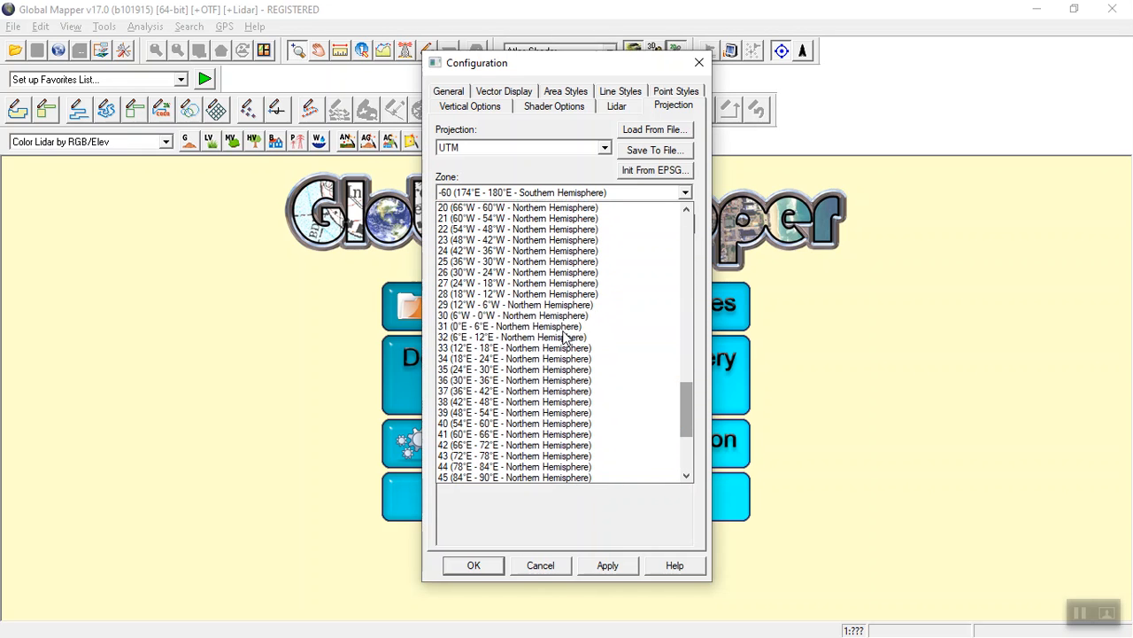
{"action": "left_click", "coordinate": [548, 371]}
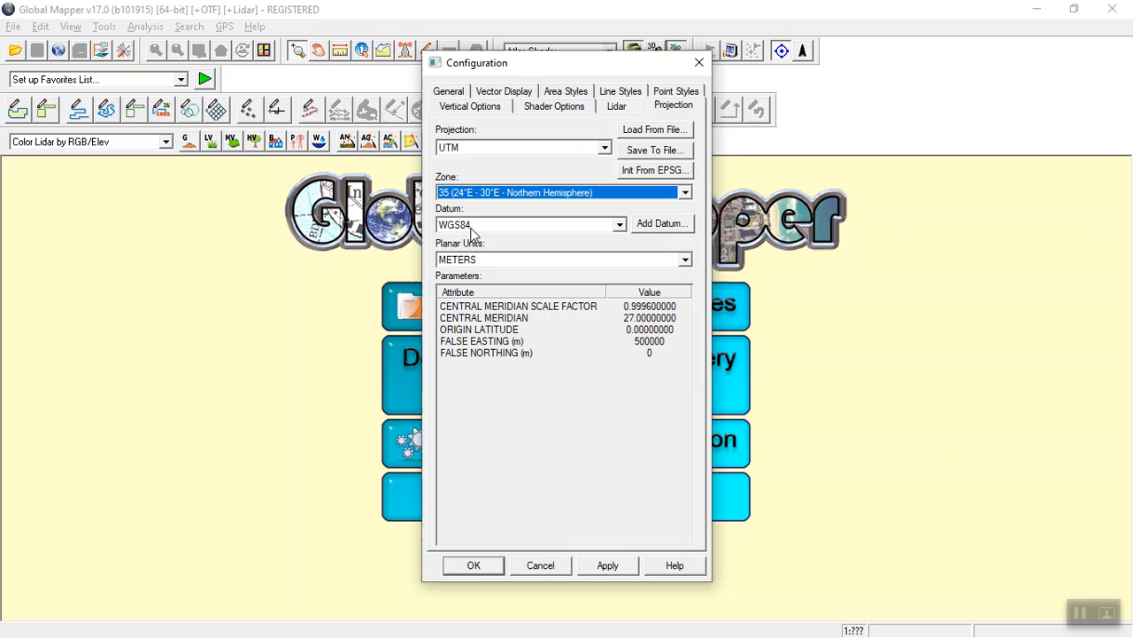
{"action": "left_click", "coordinate": [620, 571]}
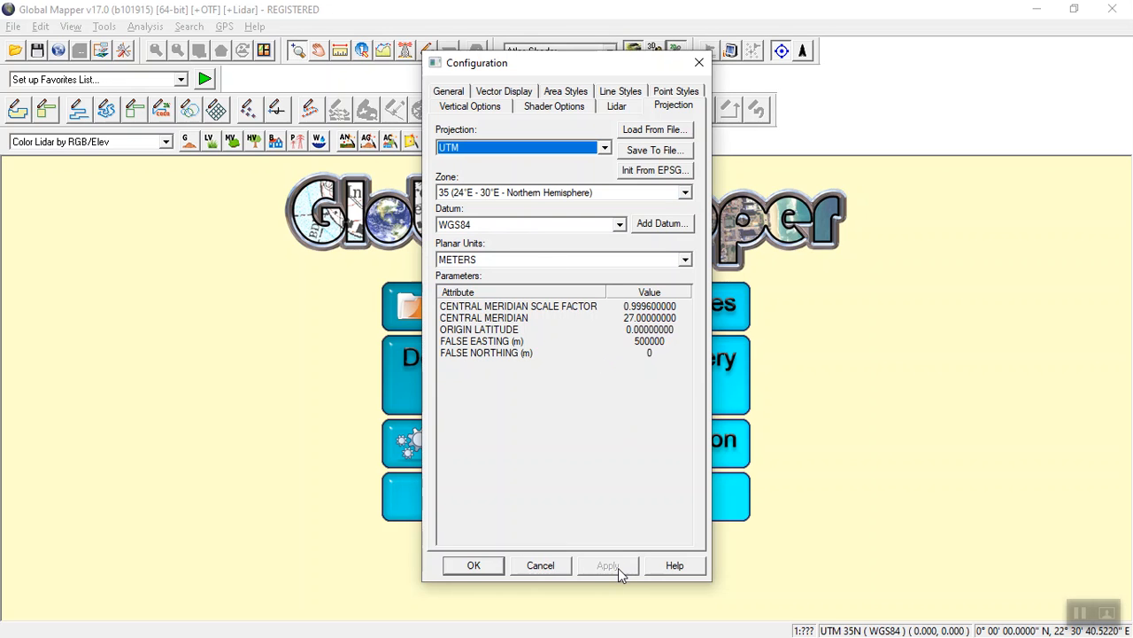
{"action": "left_click", "coordinate": [474, 565]}
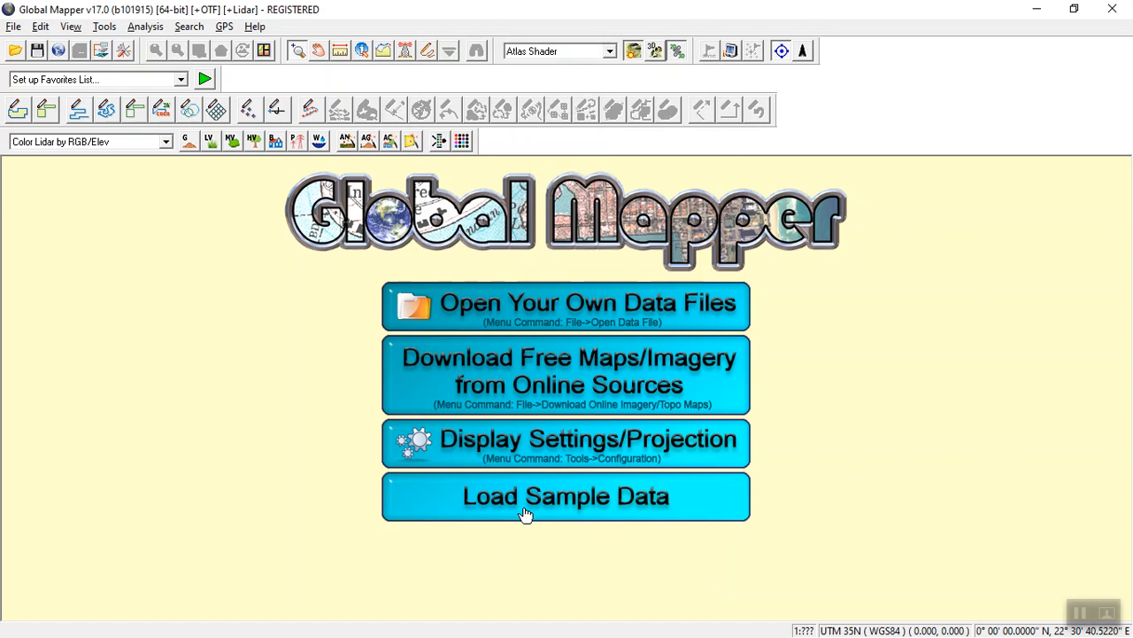
- Open the Est kisangani placemark file from the Images folder
{"action": "left_click", "coordinate": [574, 310]}
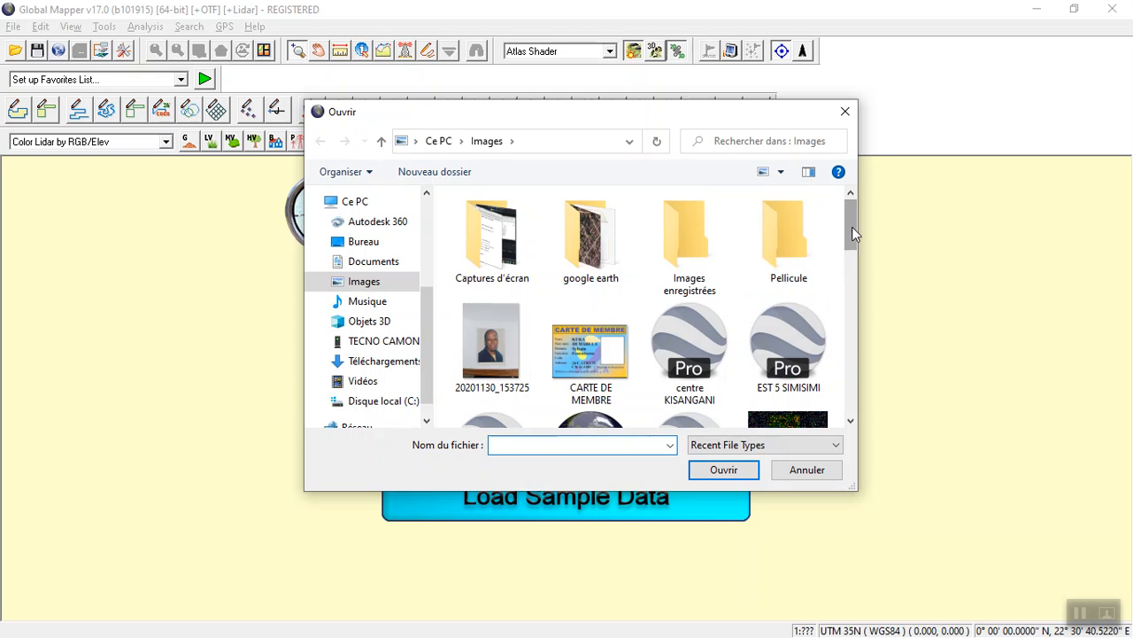
{"action": "left_click_drag", "start_coordinate": [852, 227], "coordinate": [852, 251]}
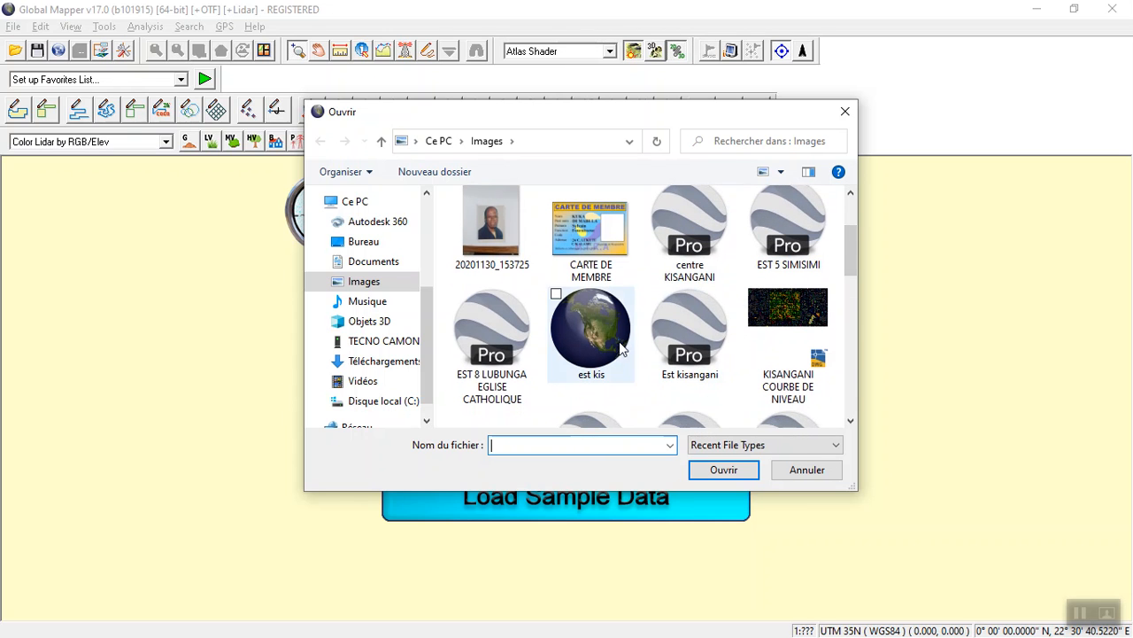
{"action": "left_click", "coordinate": [697, 353]}
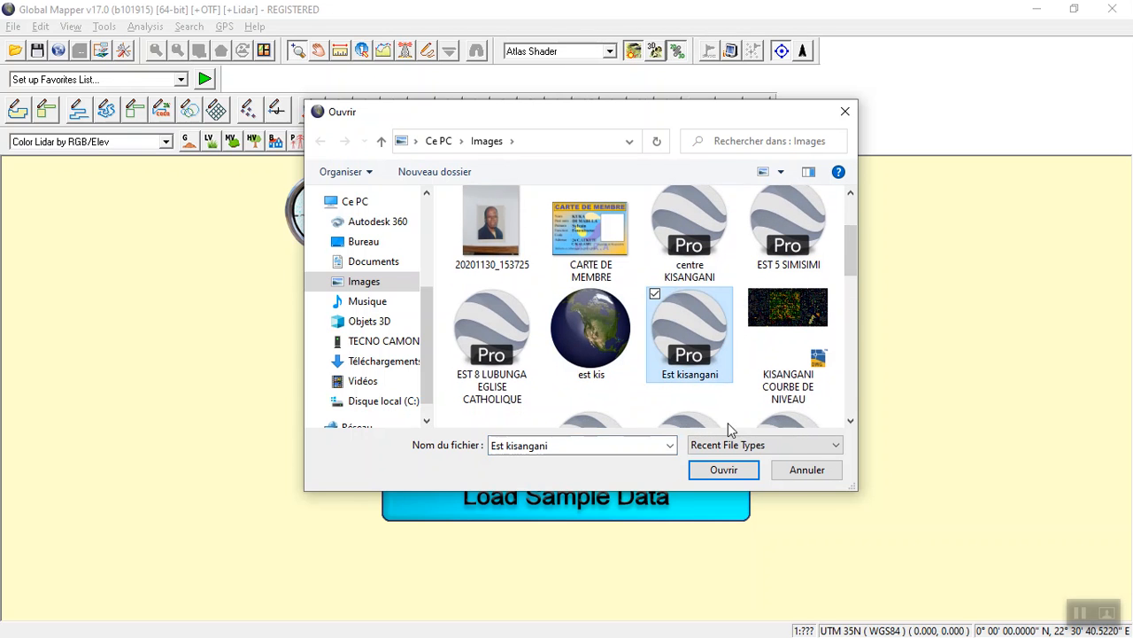
{"action": "left_click", "coordinate": [734, 472]}
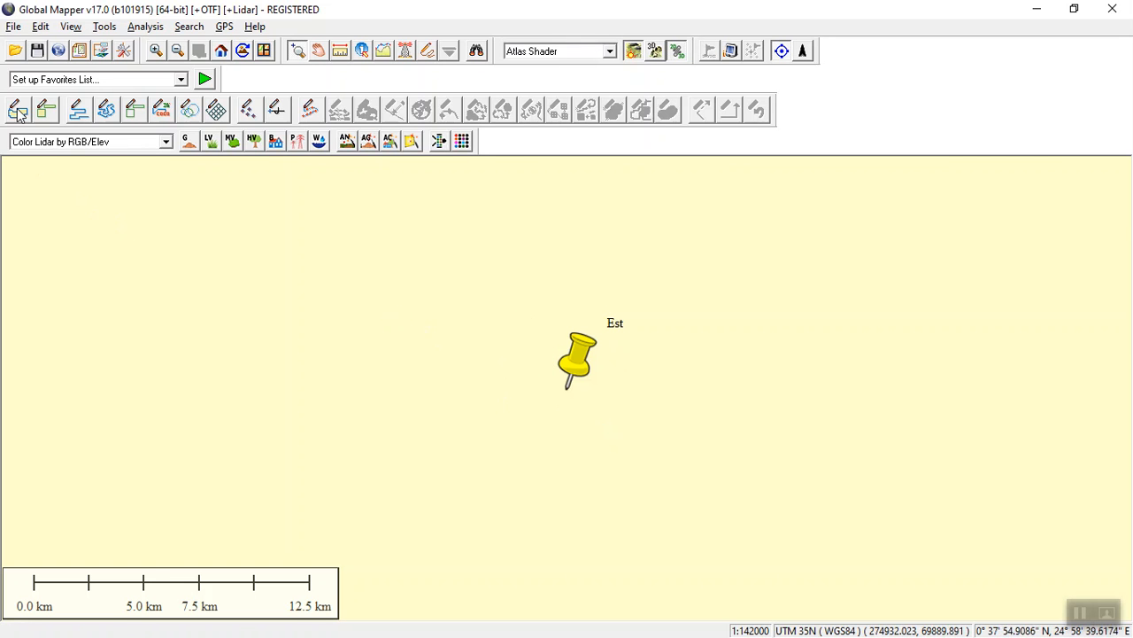
- Browse the online data sources and download SRTM Worldwide Elevation Data (3-arc-second Resolution) for the current screen bounds
{"action": "left_click", "coordinate": [14, 28]}
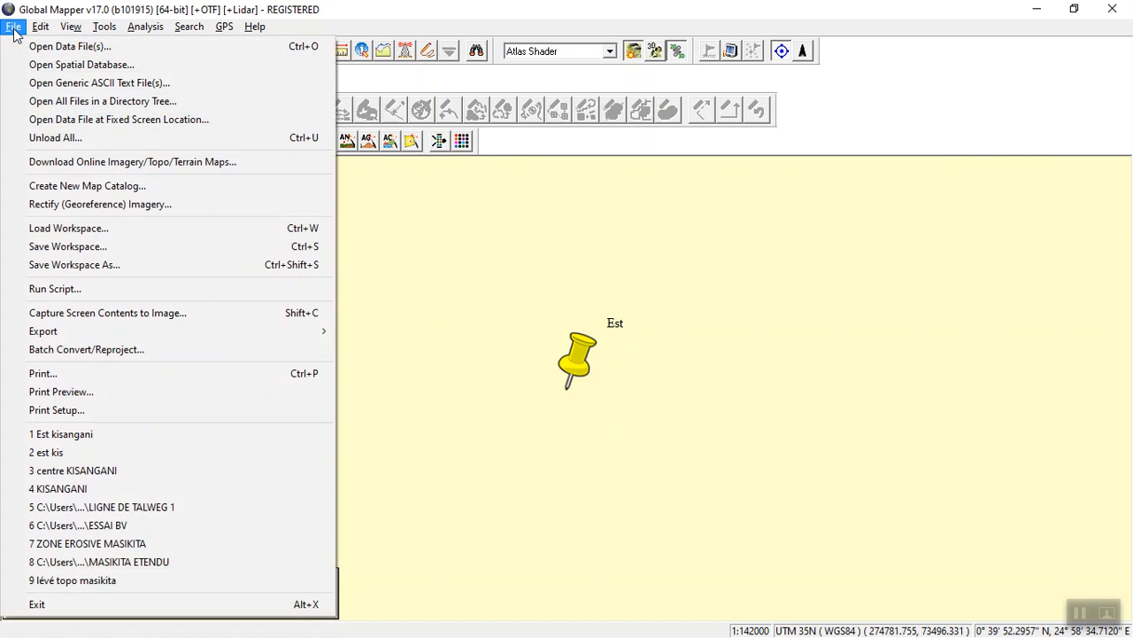
{"action": "left_click", "coordinate": [115, 162]}
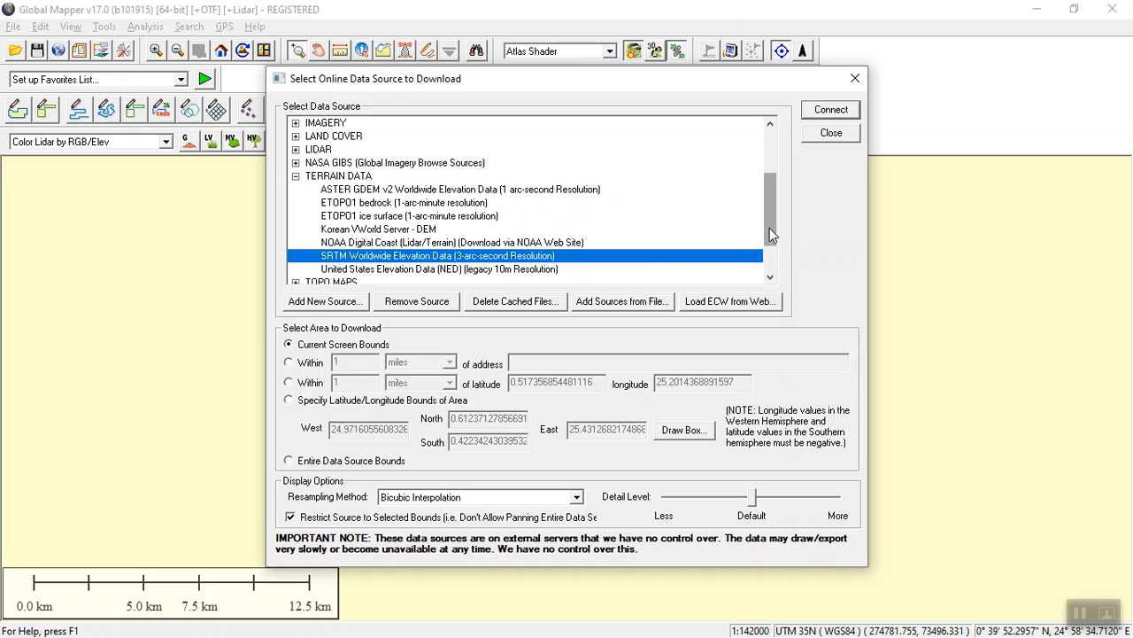
{"action": "left_click_drag", "start_coordinate": [770, 228], "coordinate": [773, 281]}
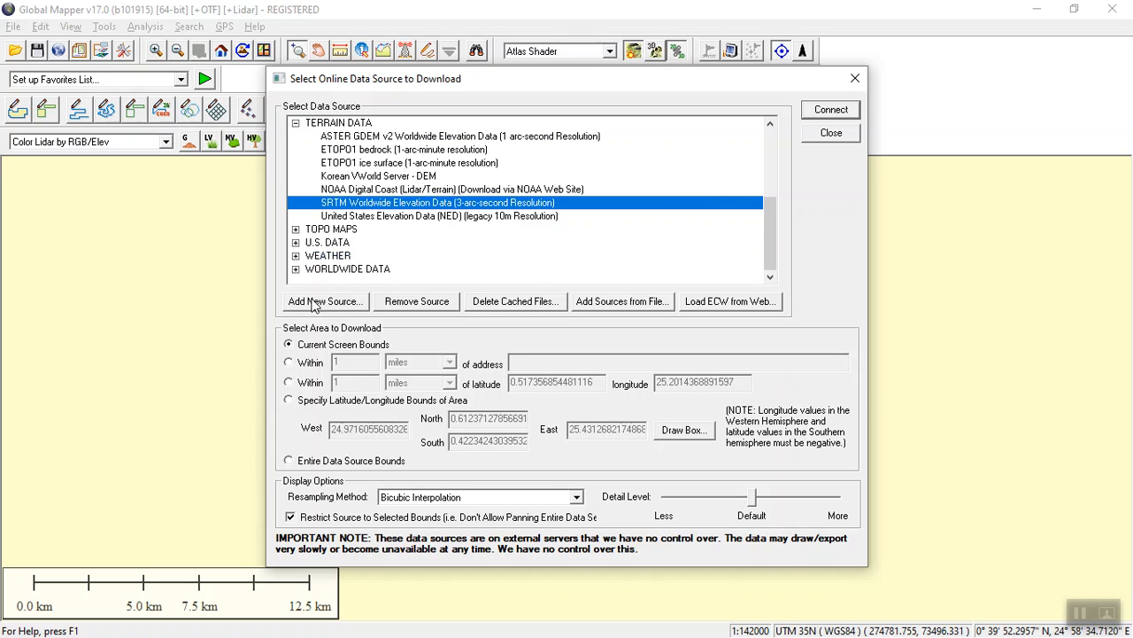
{"action": "left_click", "coordinate": [296, 229]}
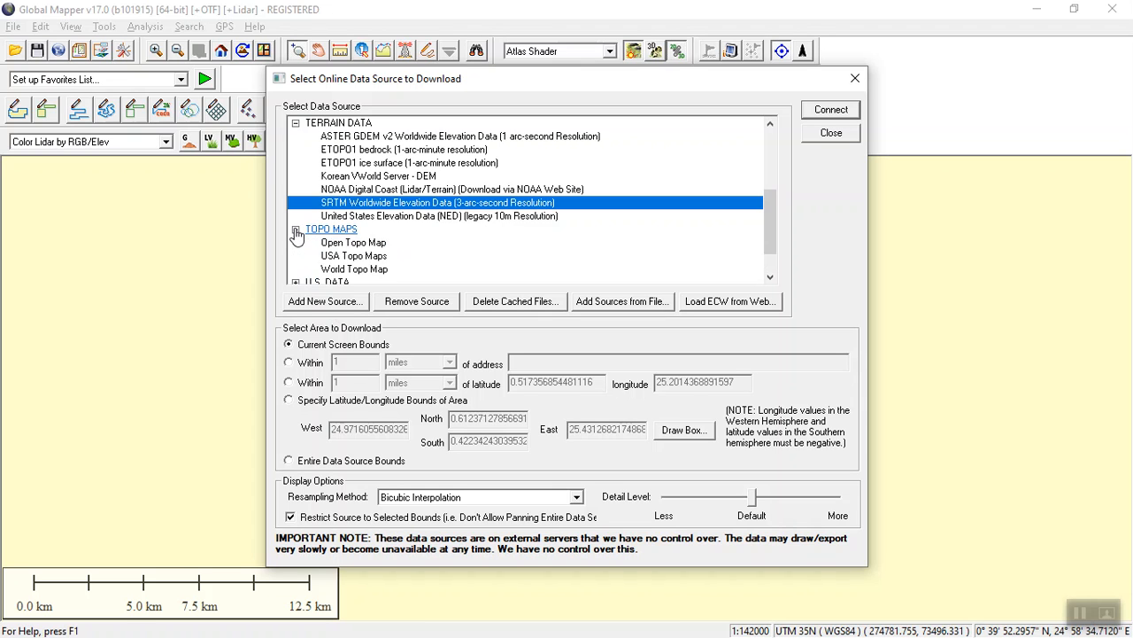
{"action": "left_click", "coordinate": [295, 231]}
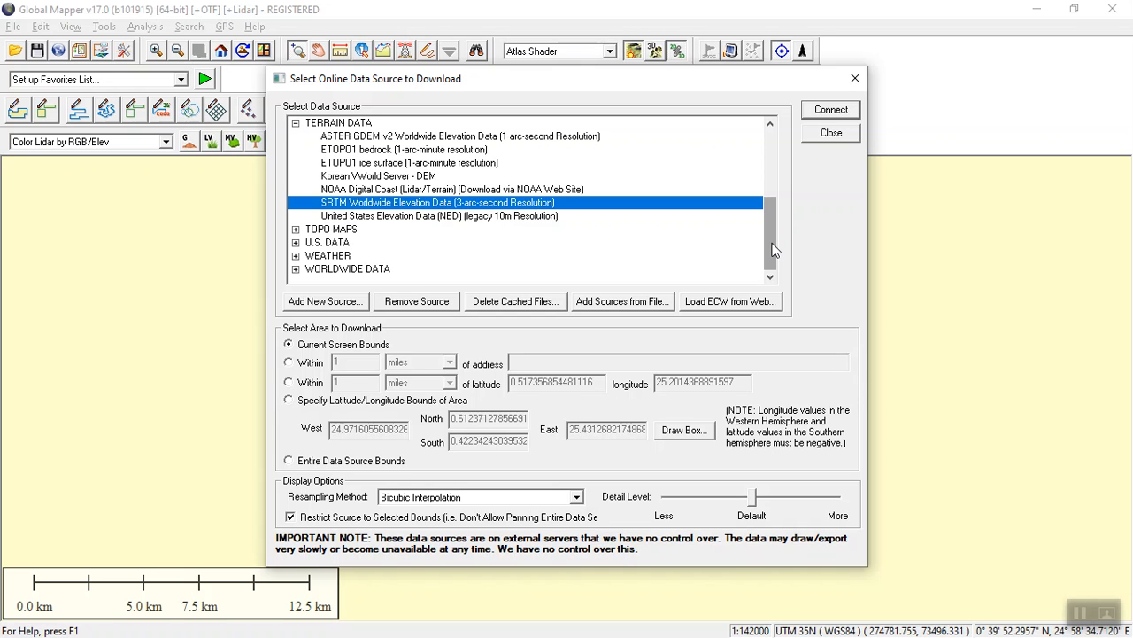
{"action": "left_click_drag", "start_coordinate": [773, 251], "coordinate": [772, 185]}
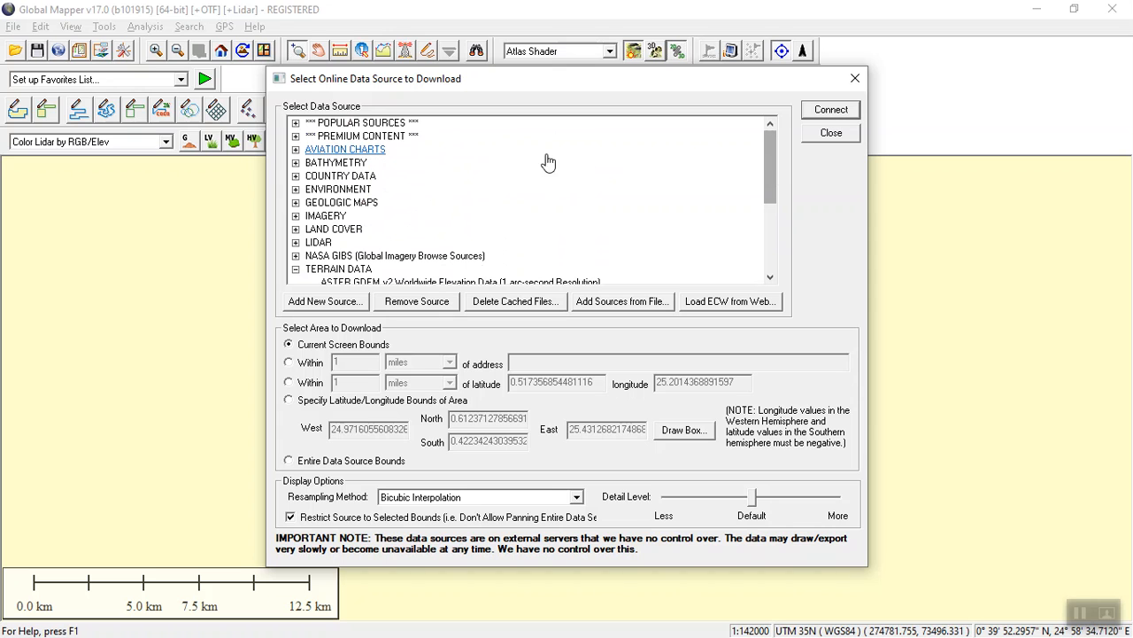
{"action": "left_click", "coordinate": [294, 124]}
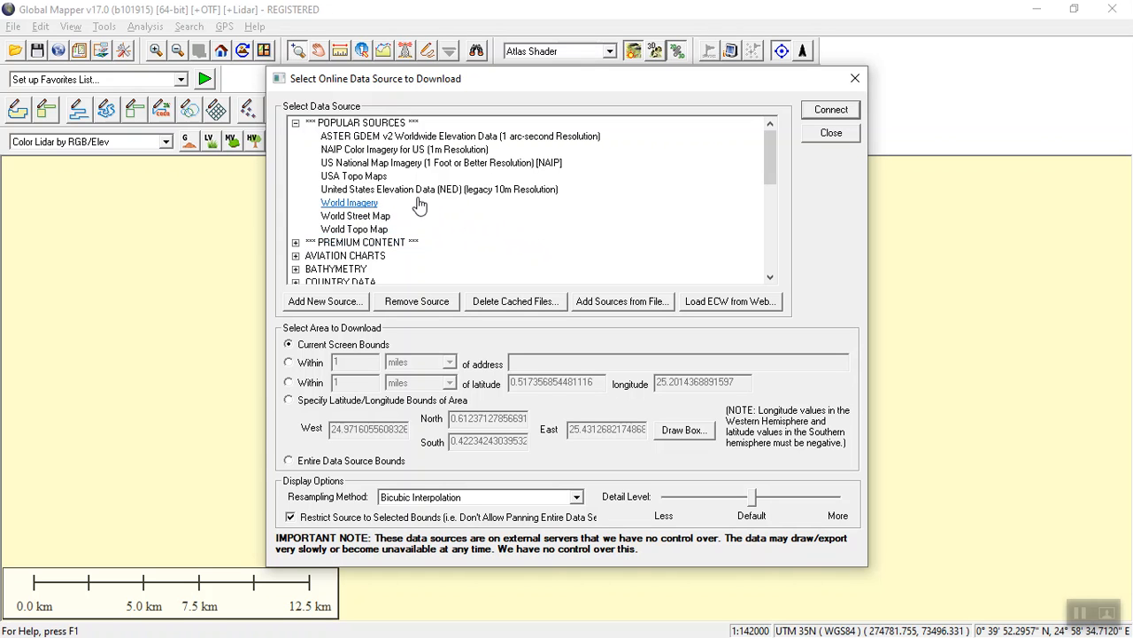
{"action": "left_click", "coordinate": [295, 123]}
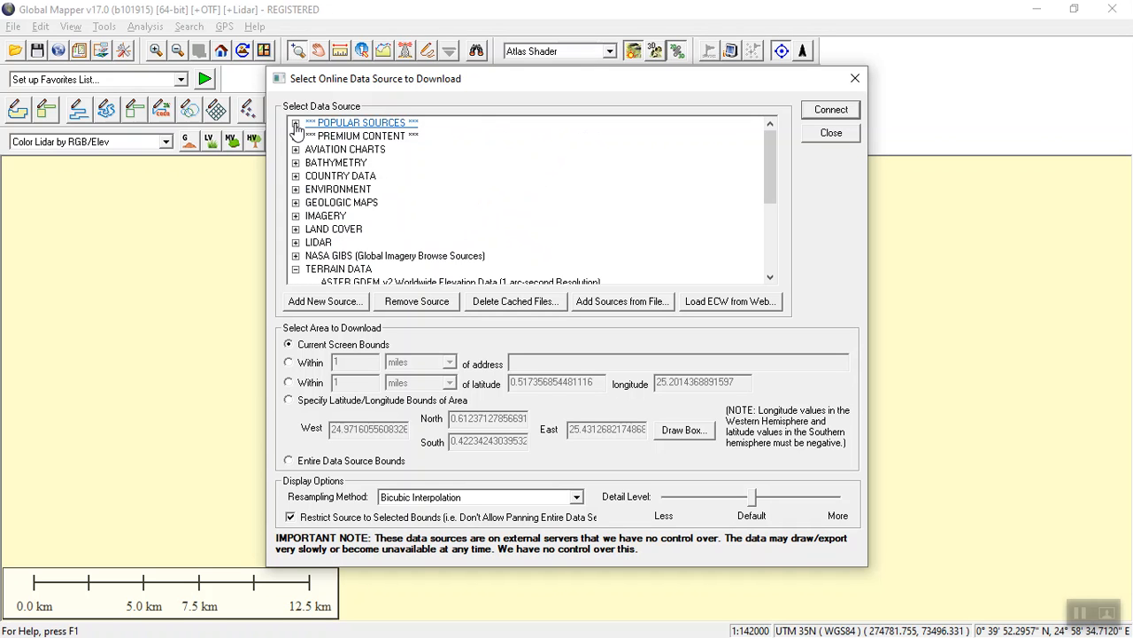
{"action": "left_click_drag", "start_coordinate": [769, 171], "coordinate": [769, 237]}
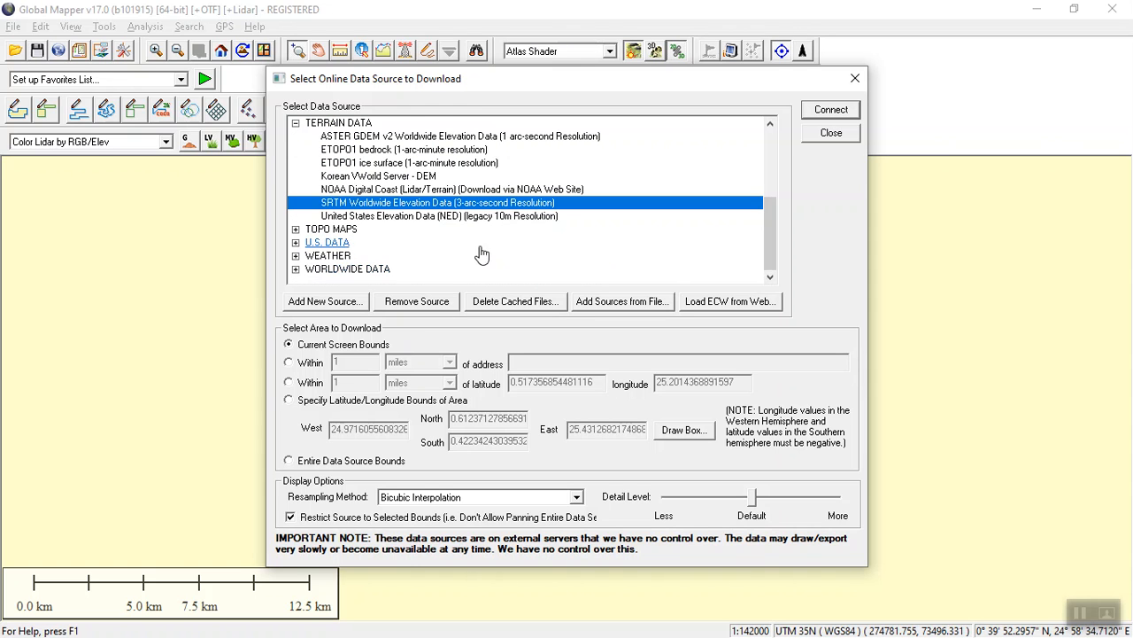
{"action": "left_click", "coordinate": [817, 115]}
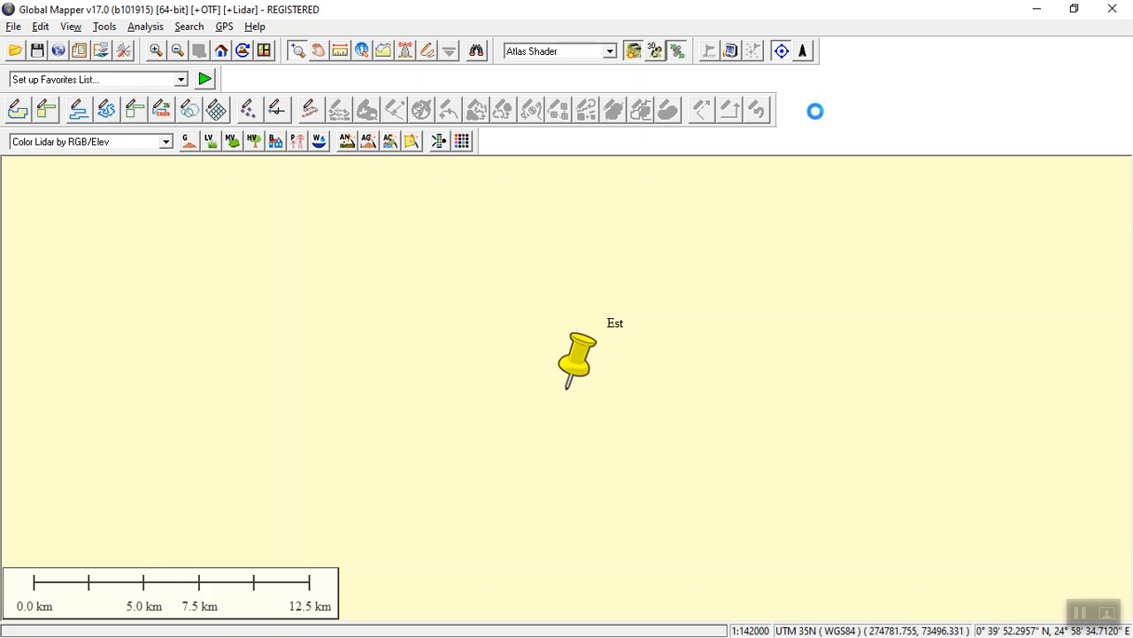
{"action": "key", "text": "alt+Tab"}
{"action": "key", "text": "alt+Tab"}
{"action": "key", "text": "alt+Tab"}
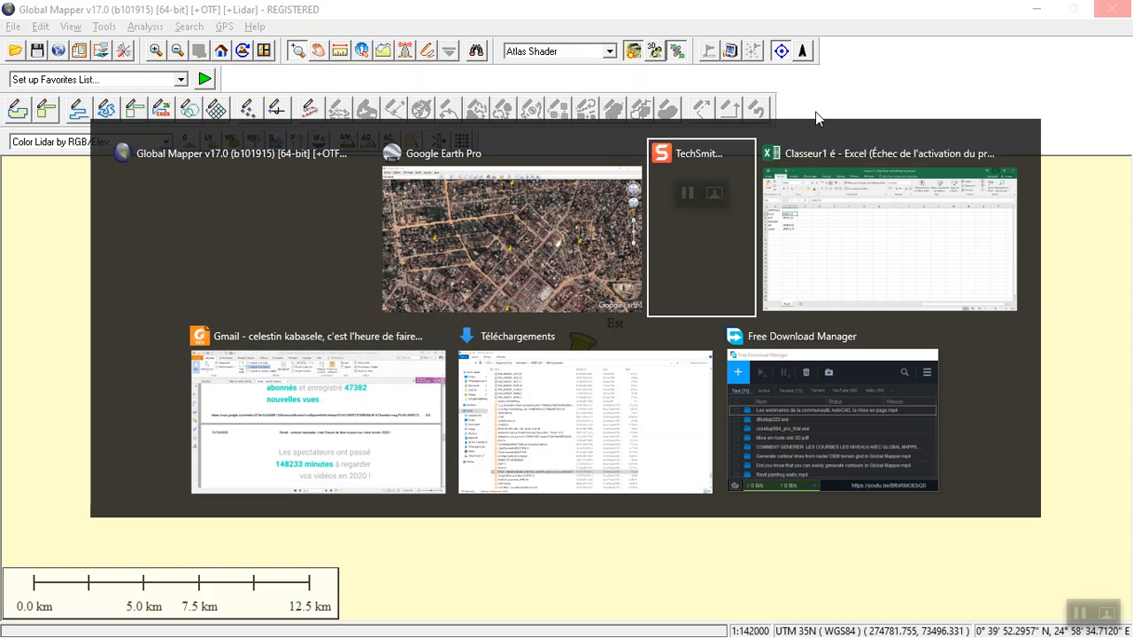
{"action": "key", "text": "alt+Tab"}
{"action": "key", "text": "alt+Tab"}
{"action": "key", "text": "alt+Tab"}
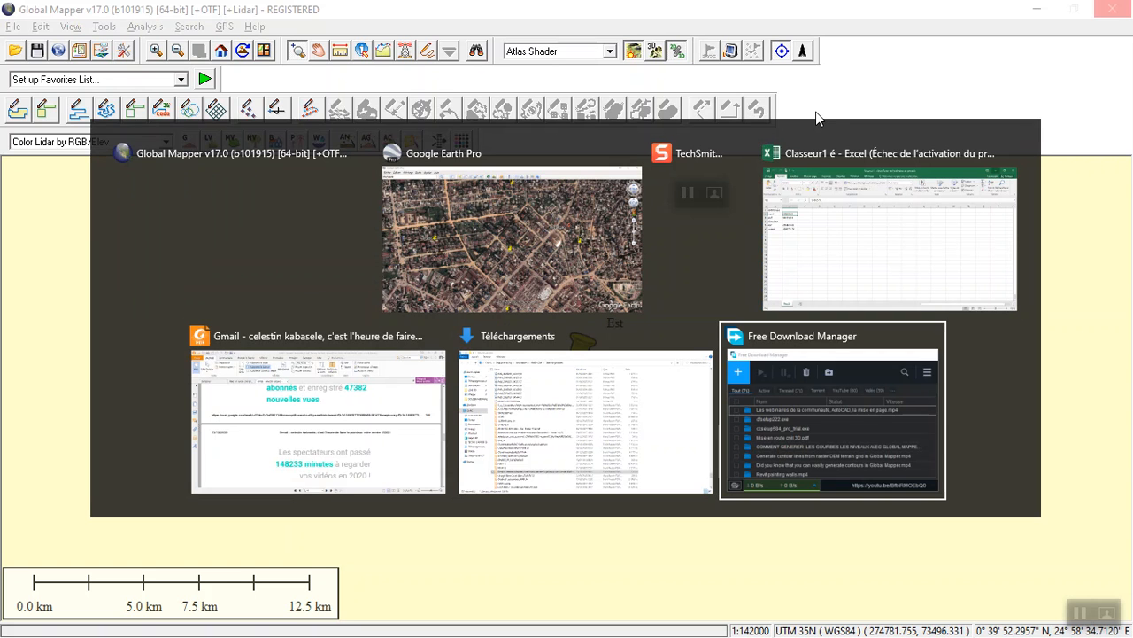
{"action": "key", "text": "alt+Tab"}
{"action": "key", "text": "alt+Tab"}
{"action": "key", "text": "alt+Tab"}
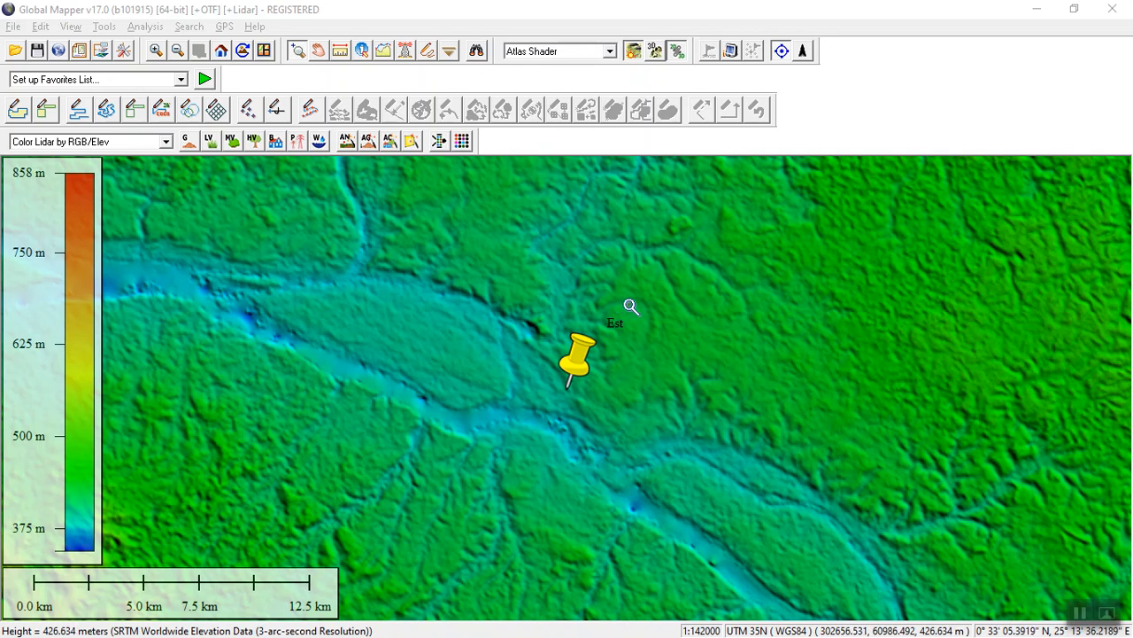
- Generate contours from the terrain grid with a contour interval of 10 meters
{"action": "left_click", "coordinate": [146, 26]}
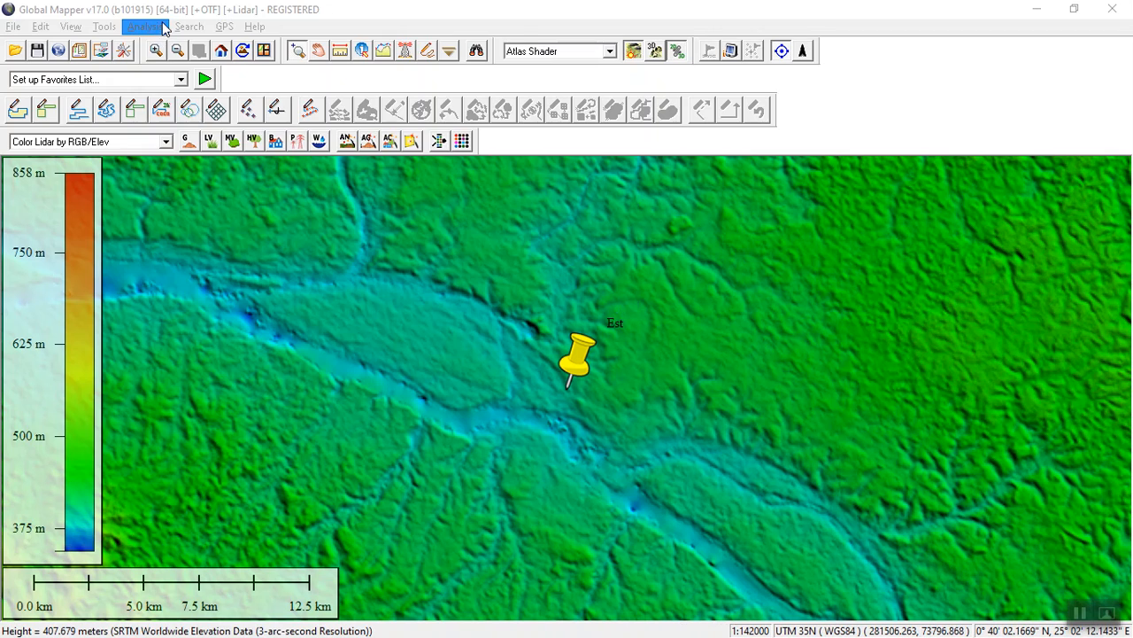
{"action": "left_click", "coordinate": [152, 26]}
{"action": "mouse_move", "coordinate": [189, 27]}
{"action": "mouse_move", "coordinate": [147, 26]}
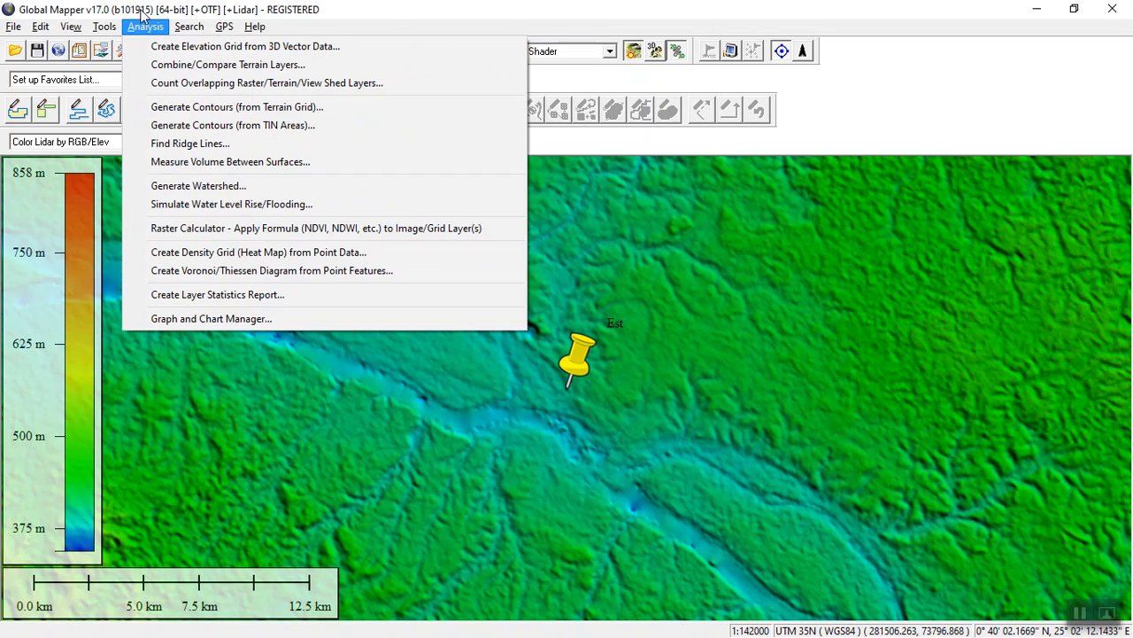
{"action": "left_click", "coordinate": [204, 106]}
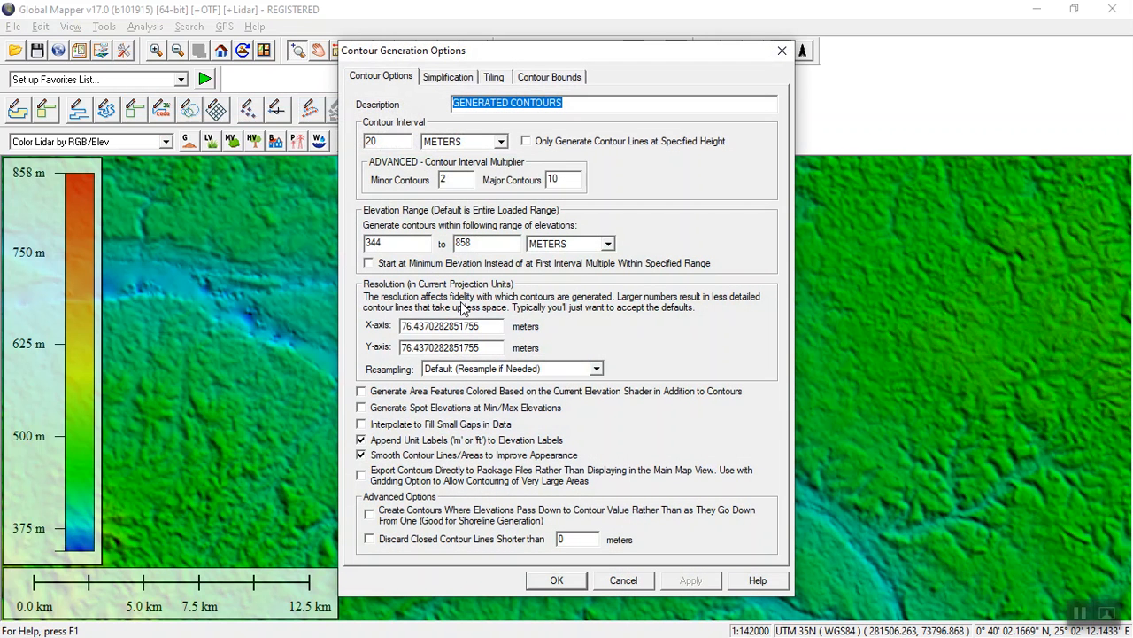
{"action": "double_click", "coordinate": [394, 140]}
{"action": "type", "text": "1"}
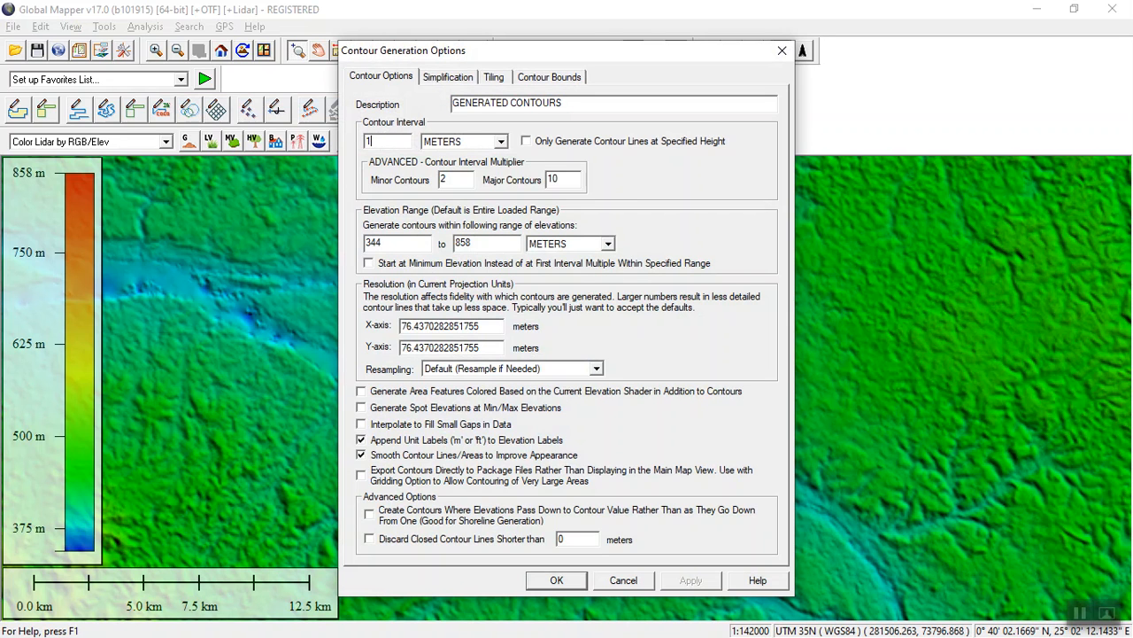
{"action": "type", "text": "0"}
{"action": "left_click", "coordinate": [558, 580]}
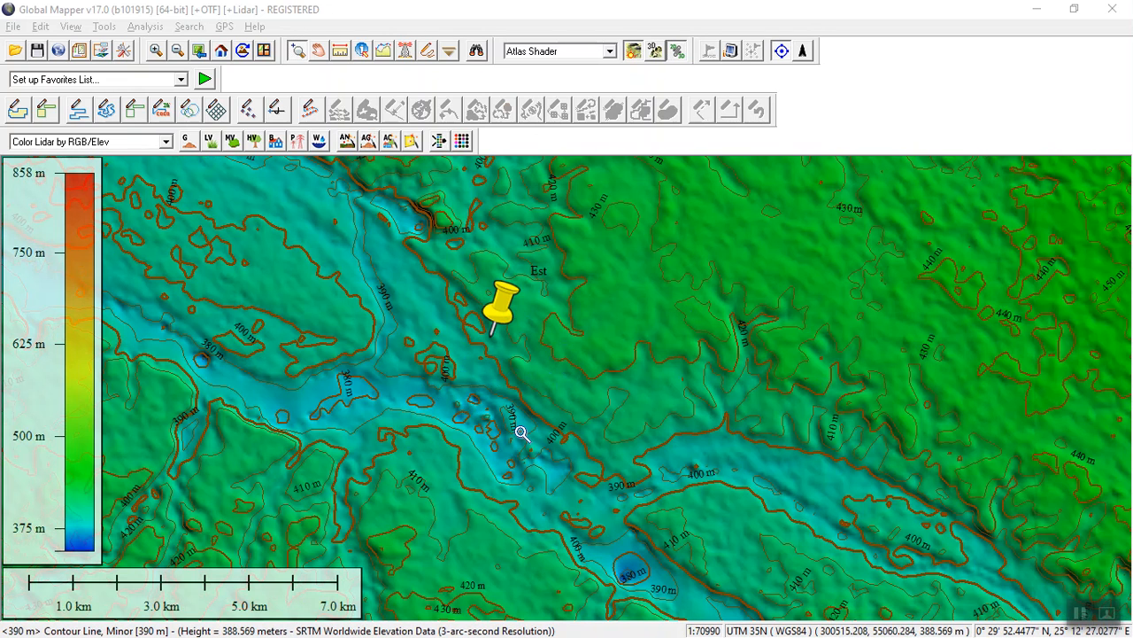
- Hide the SRTM Worldwide Elevation Data layer in the Overlay Control Center
{"action": "left_click", "coordinate": [104, 27]}
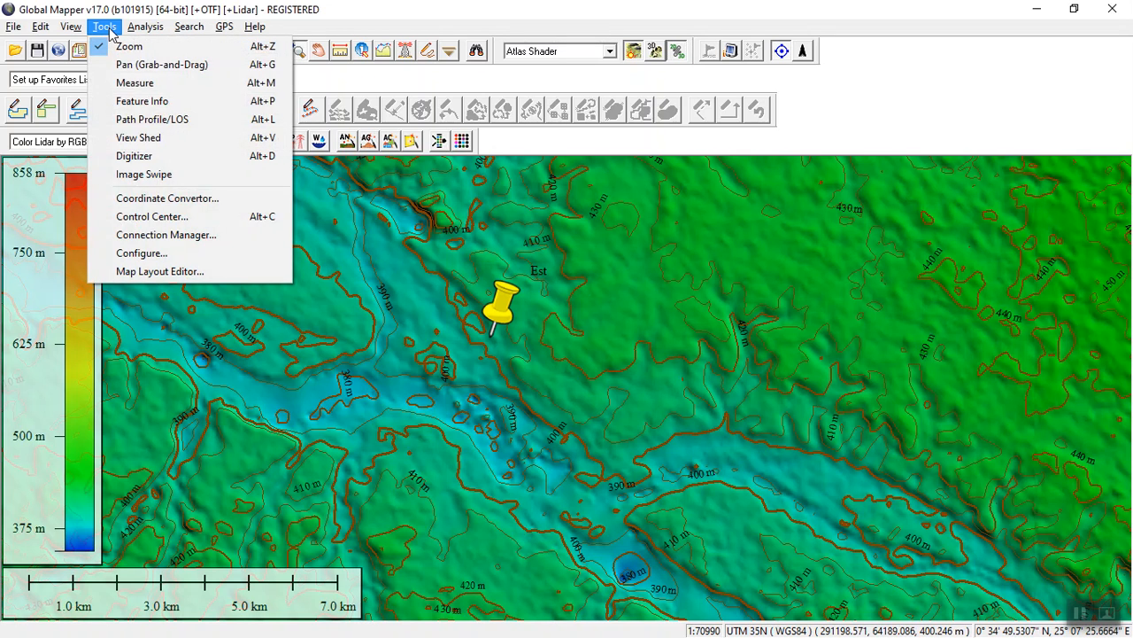
{"action": "left_click", "coordinate": [168, 217]}
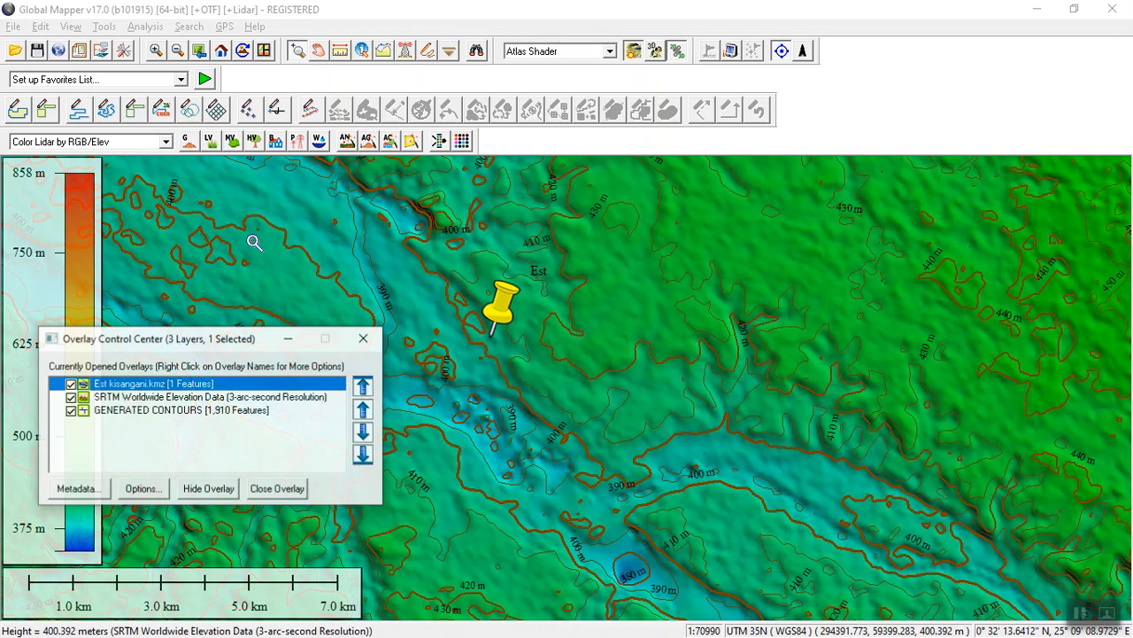
{"action": "left_click", "coordinate": [70, 398]}
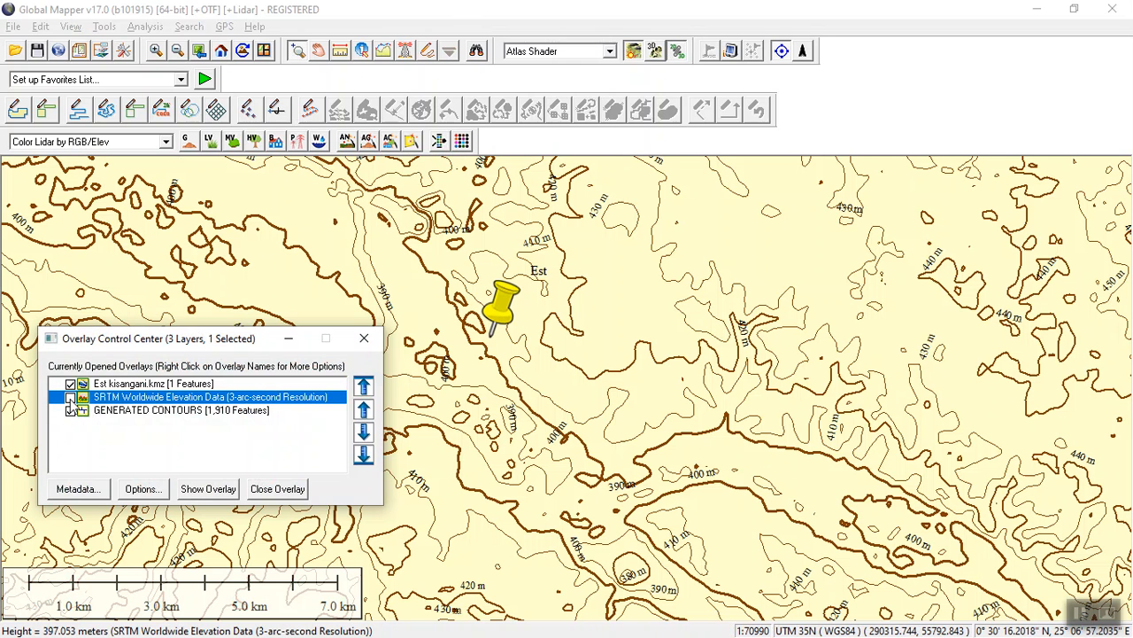
- Download the World Street Map from the popular online data sources for the current screen bounds
{"action": "left_click_drag", "start_coordinate": [200, 344], "coordinate": [148, 283]}
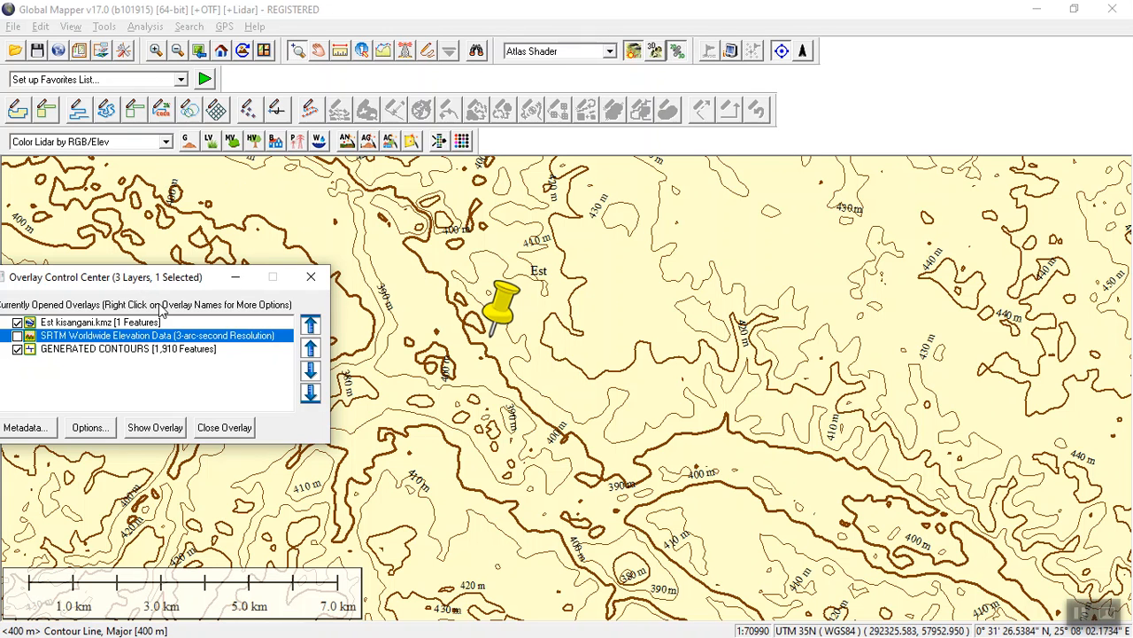
{"action": "left_click", "coordinate": [311, 278]}
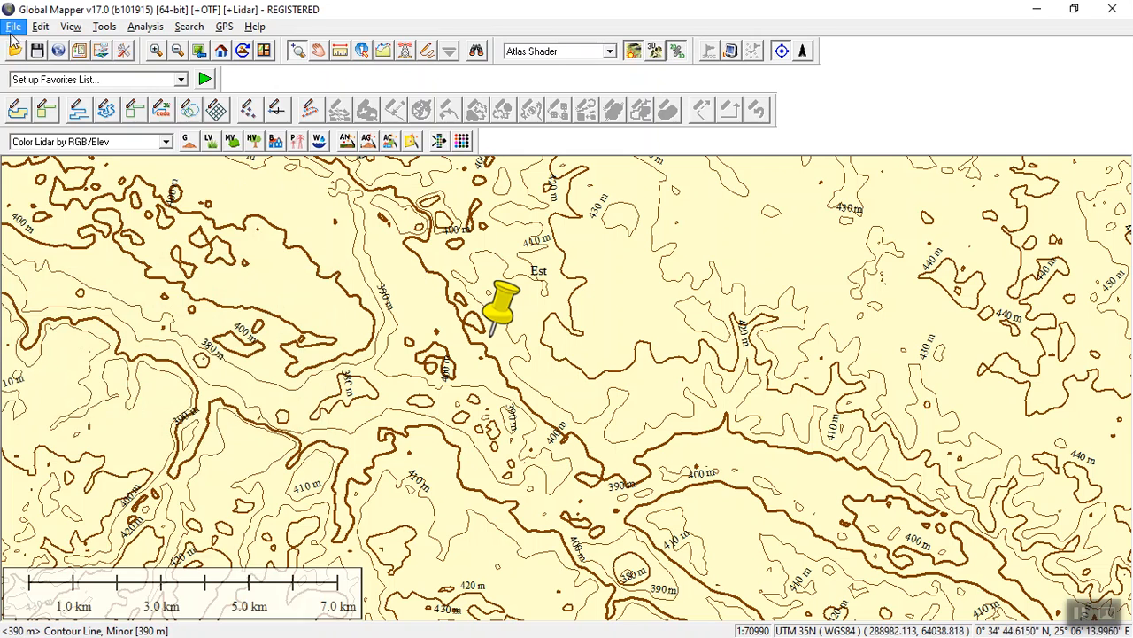
{"action": "left_click", "coordinate": [13, 28]}
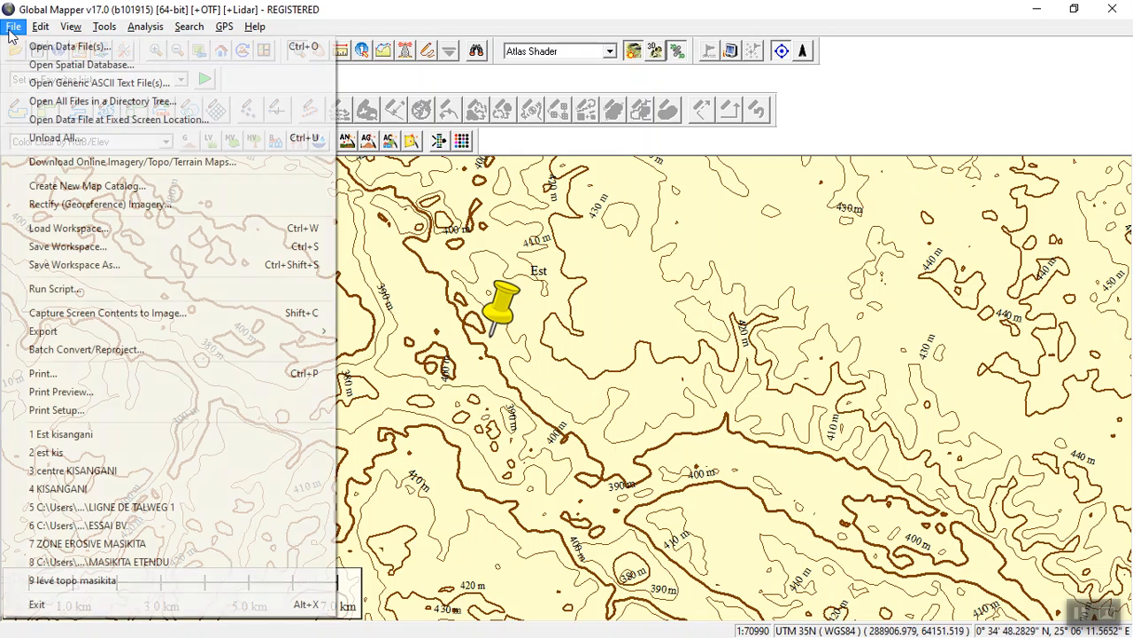
{"action": "left_click", "coordinate": [76, 163]}
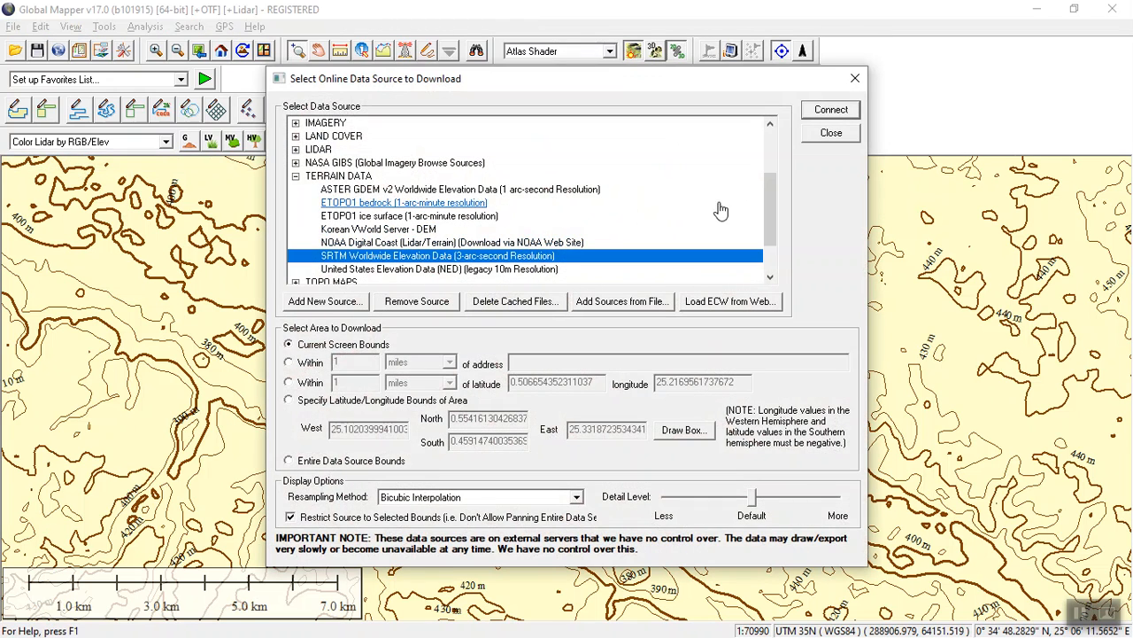
{"action": "left_click_drag", "start_coordinate": [767, 200], "coordinate": [770, 119]}
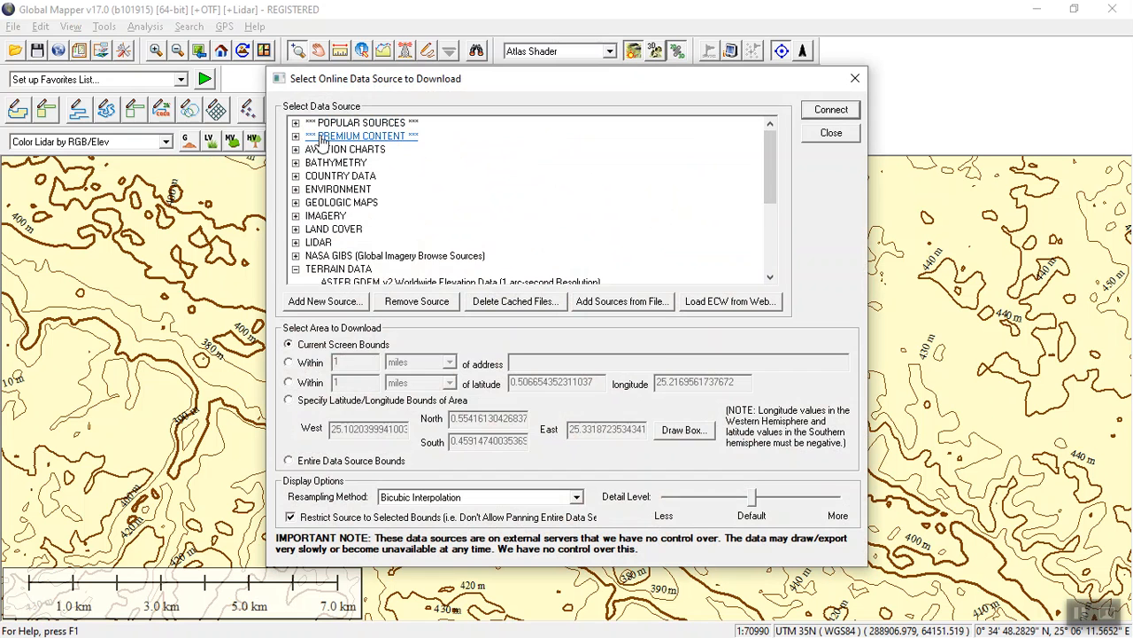
{"action": "left_click", "coordinate": [296, 123]}
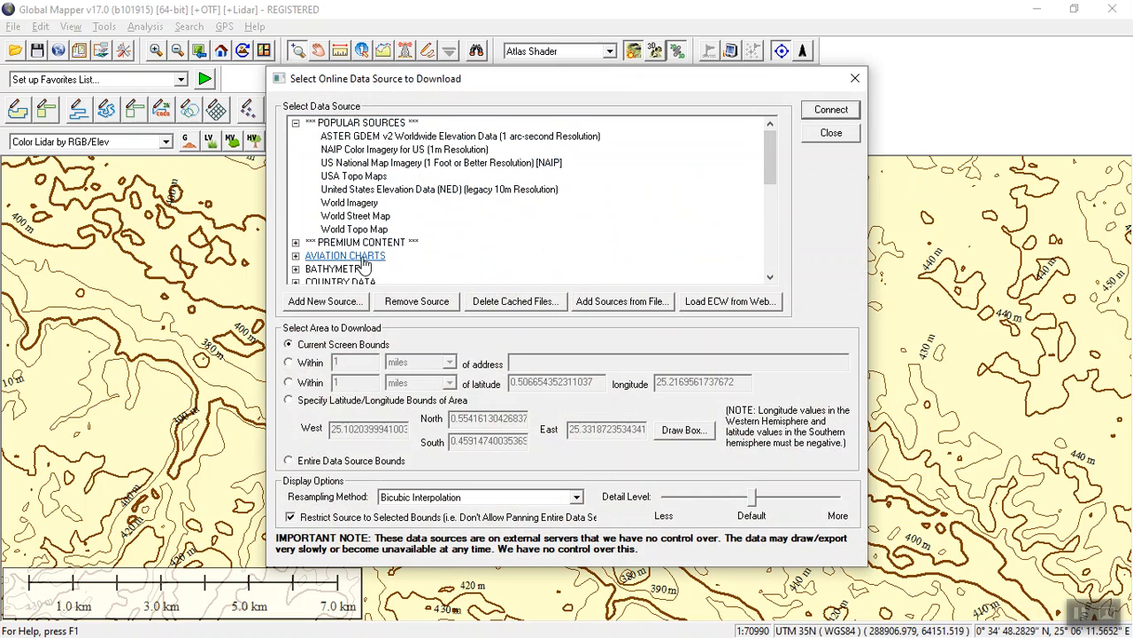
{"action": "left_click", "coordinate": [341, 222]}
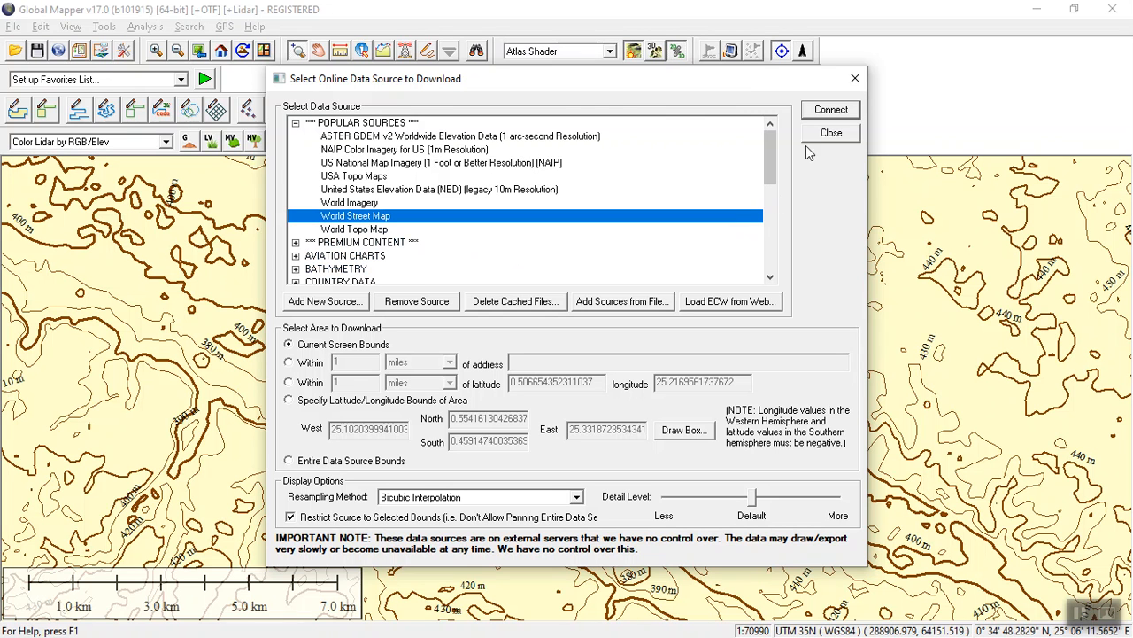
{"action": "left_click", "coordinate": [825, 115]}
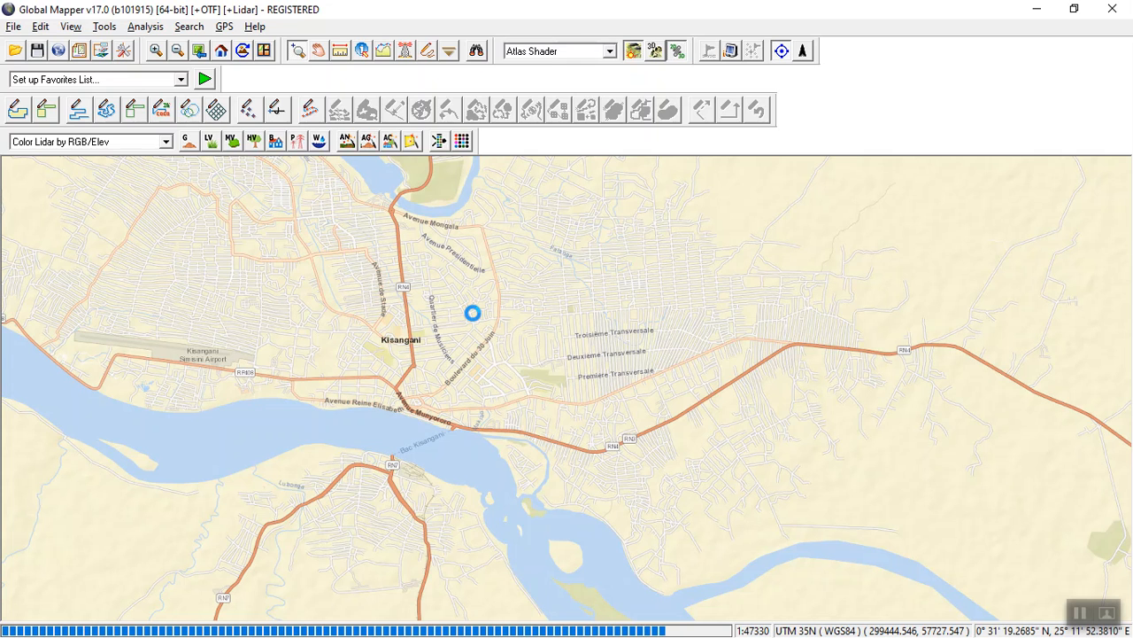
- Download World Imagery from the online data sources for a closer view around the Est placemark
{"action": "scroll", "coordinate": [473, 314], "scroll_direction": "up", "scroll_amount": 1}
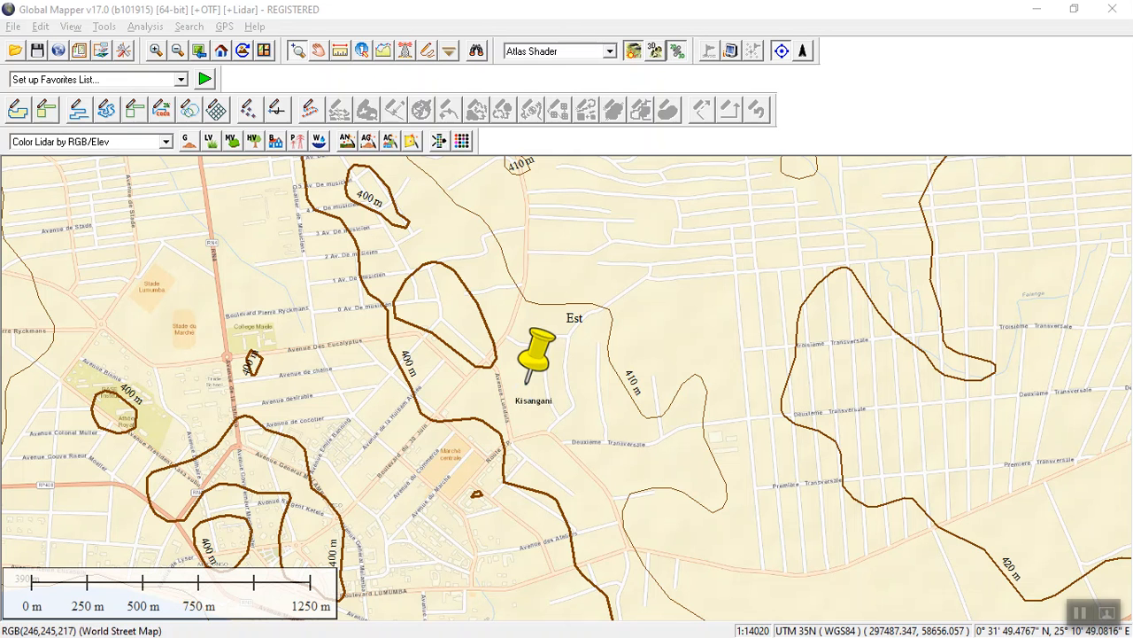
{"action": "left_click", "coordinate": [15, 28]}
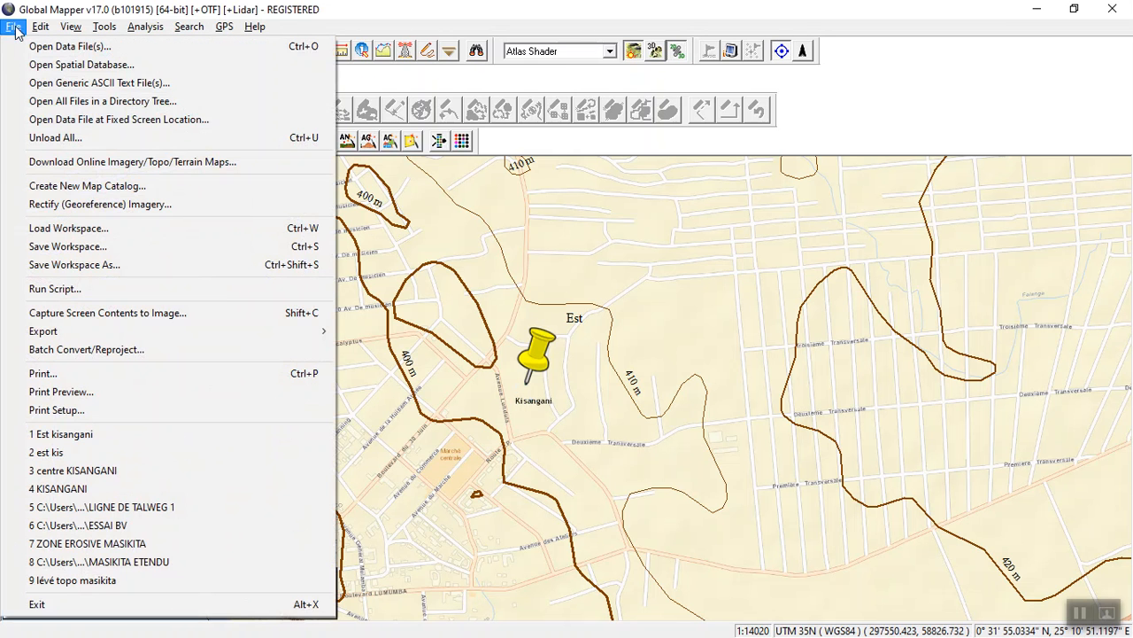
{"action": "left_click", "coordinate": [51, 161]}
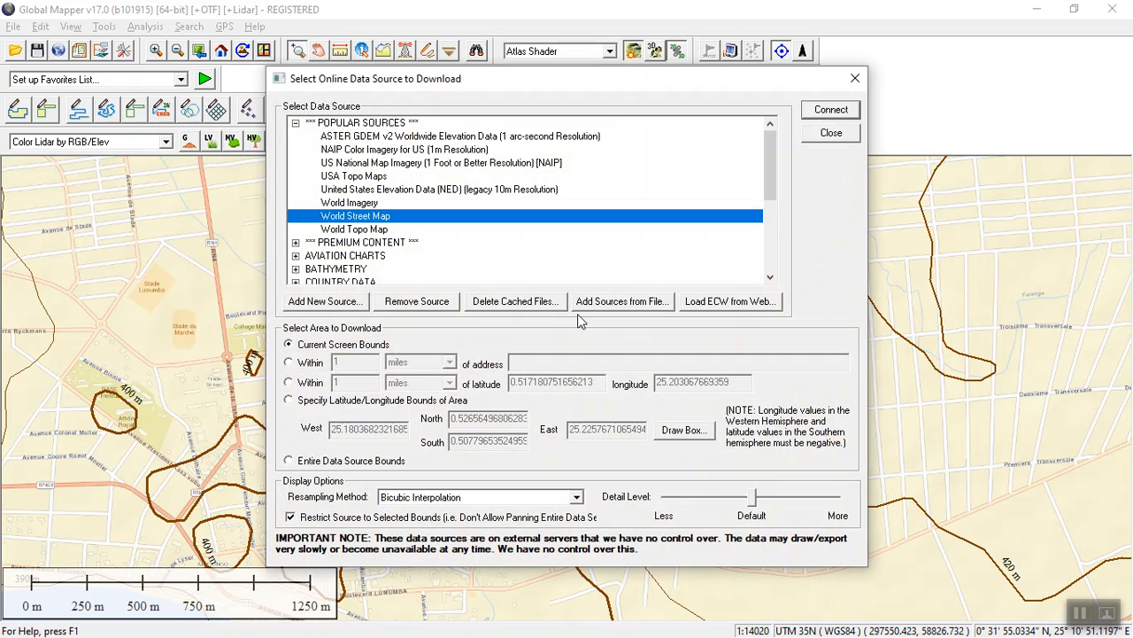
{"action": "left_click", "coordinate": [353, 202]}
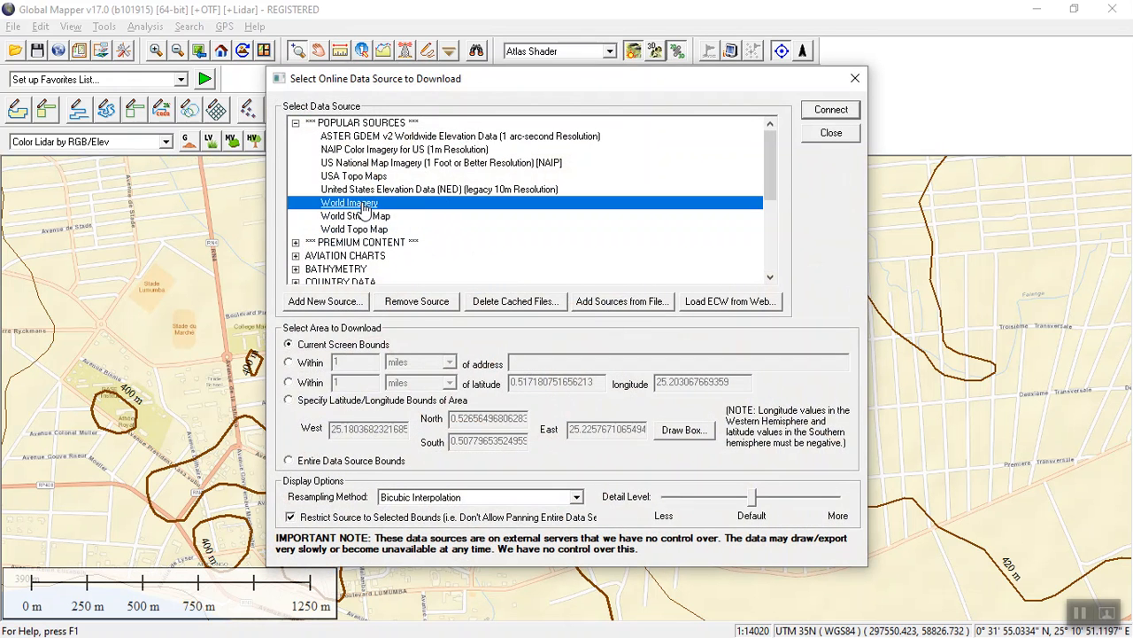
{"action": "left_click", "coordinate": [830, 111]}
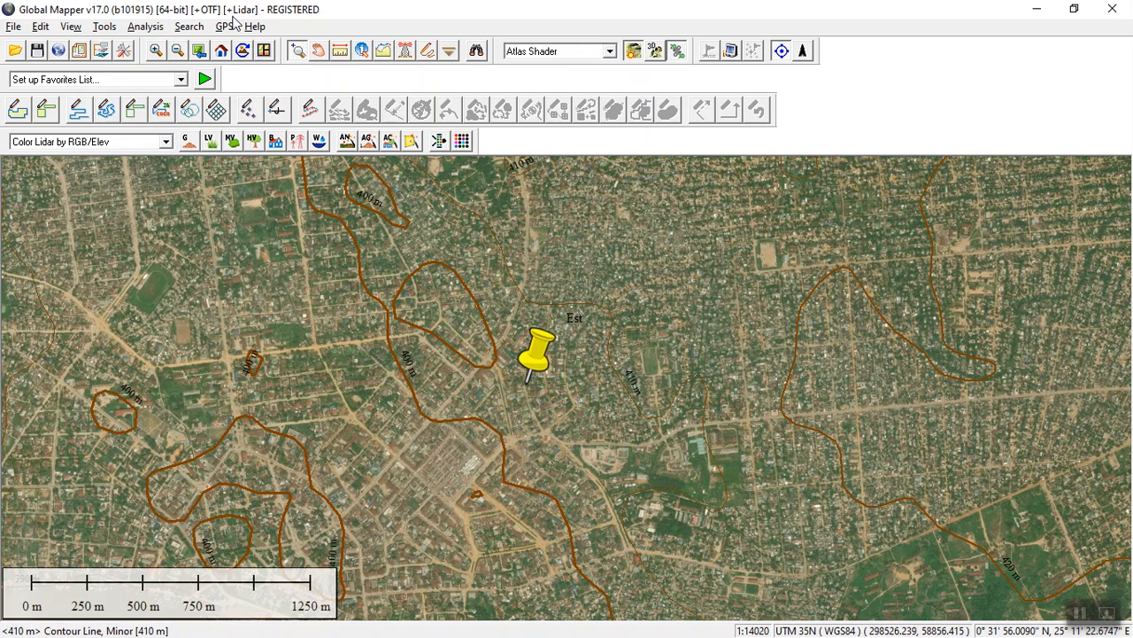
- Review the list of loaded layers in the Overlay Control Center
{"action": "left_click", "coordinate": [104, 26]}
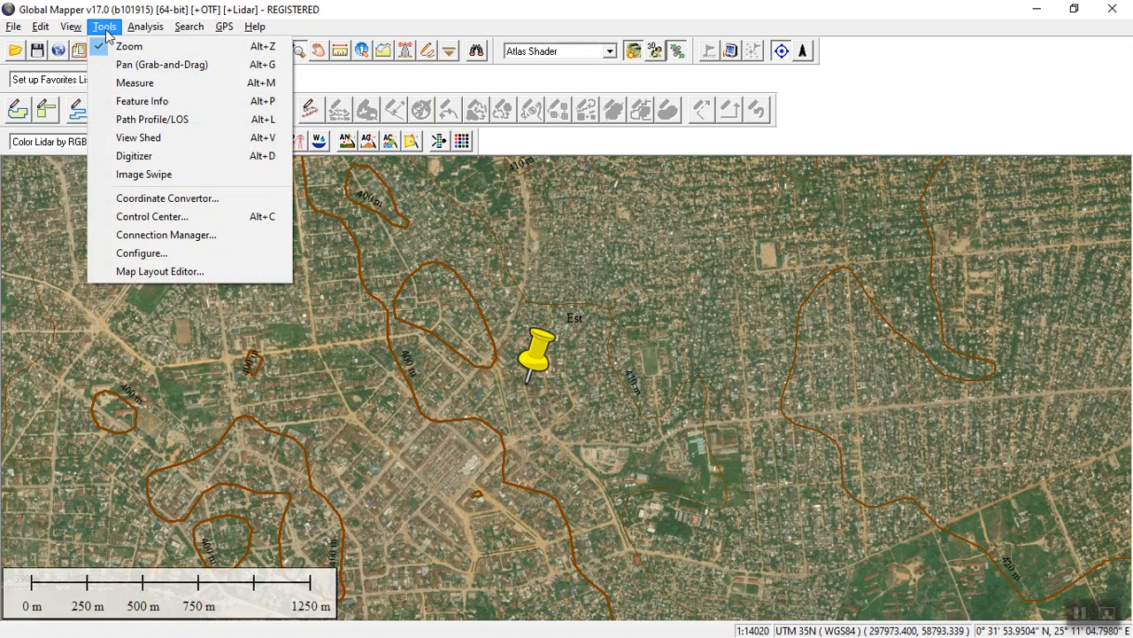
{"action": "left_click", "coordinate": [152, 217]}
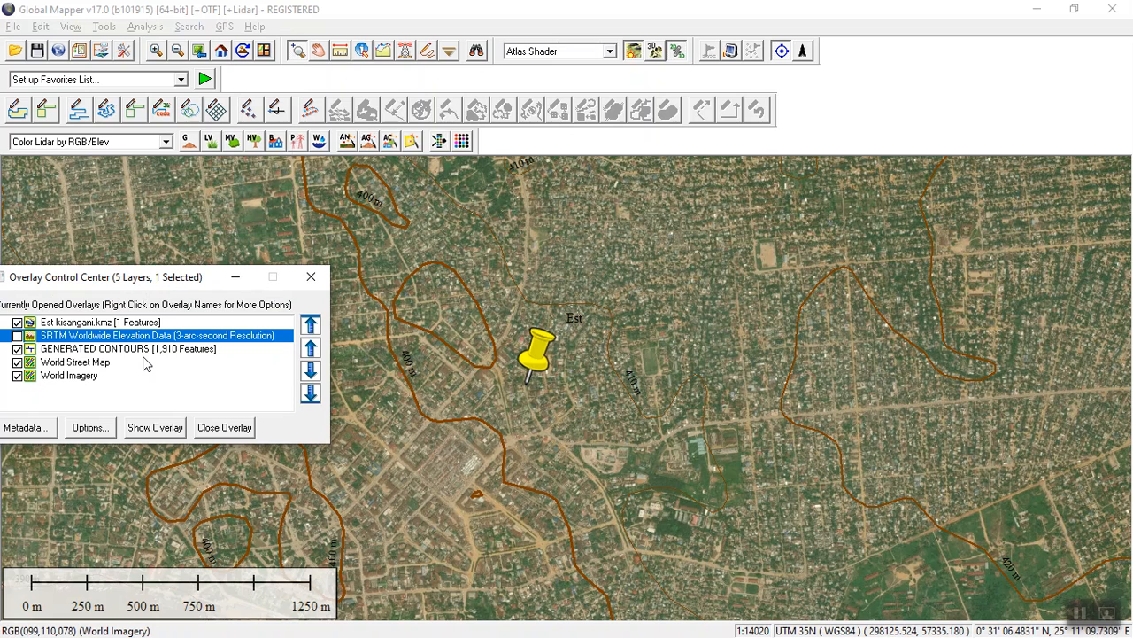
{"action": "left_click", "coordinate": [310, 277]}
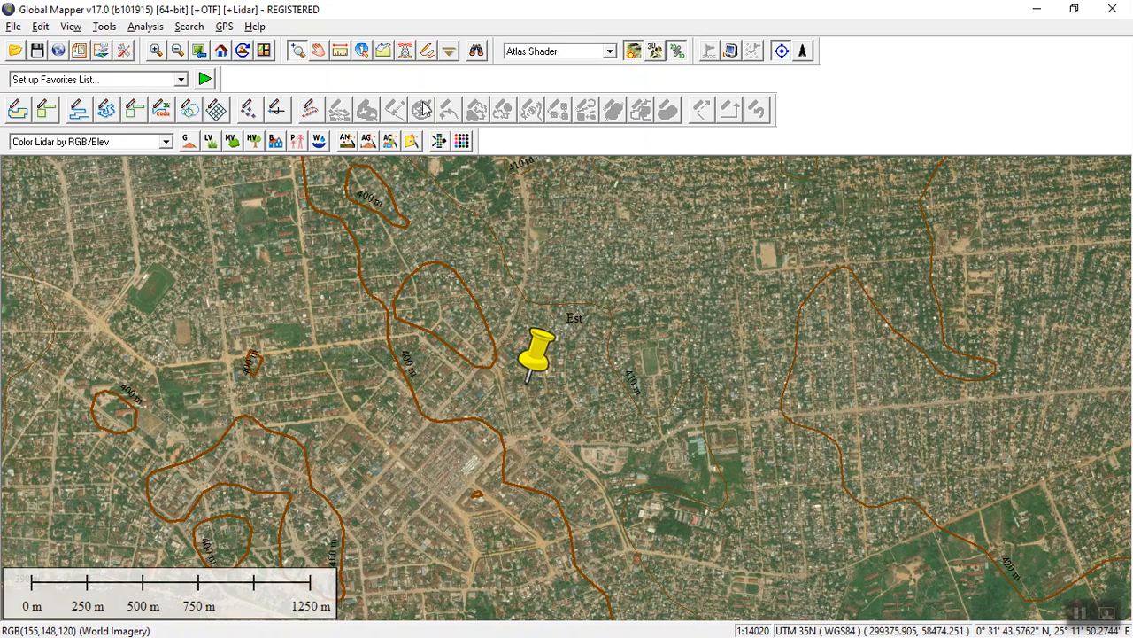
- Try to generate contours from the terrain grid with the SRTM elevation layer hidden
{"action": "left_click", "coordinate": [161, 27]}
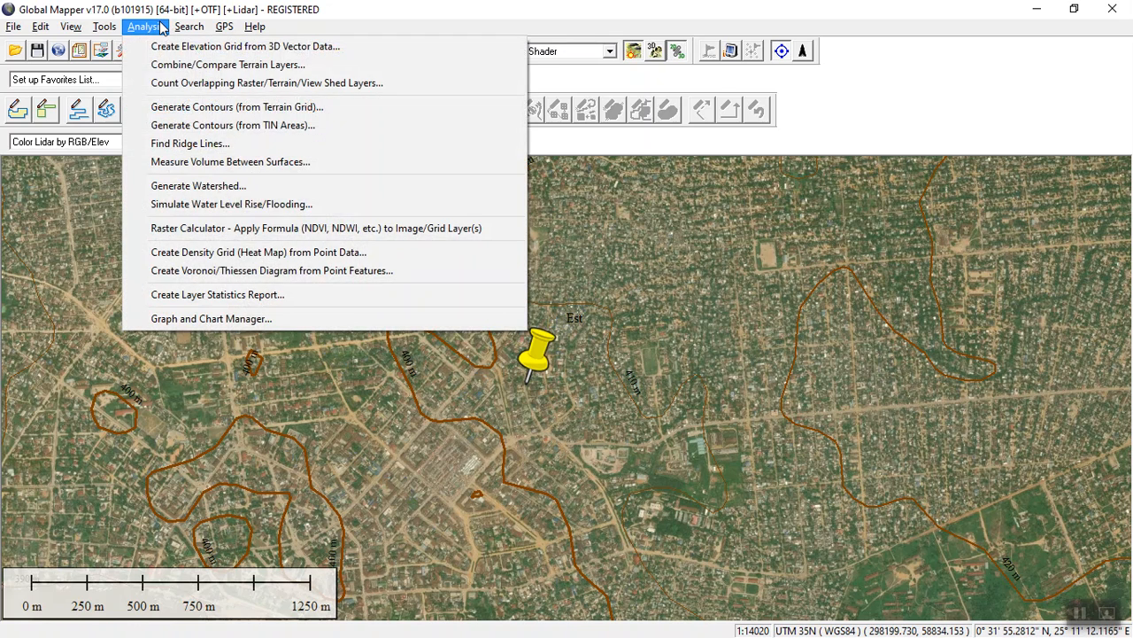
{"action": "left_click", "coordinate": [186, 107]}
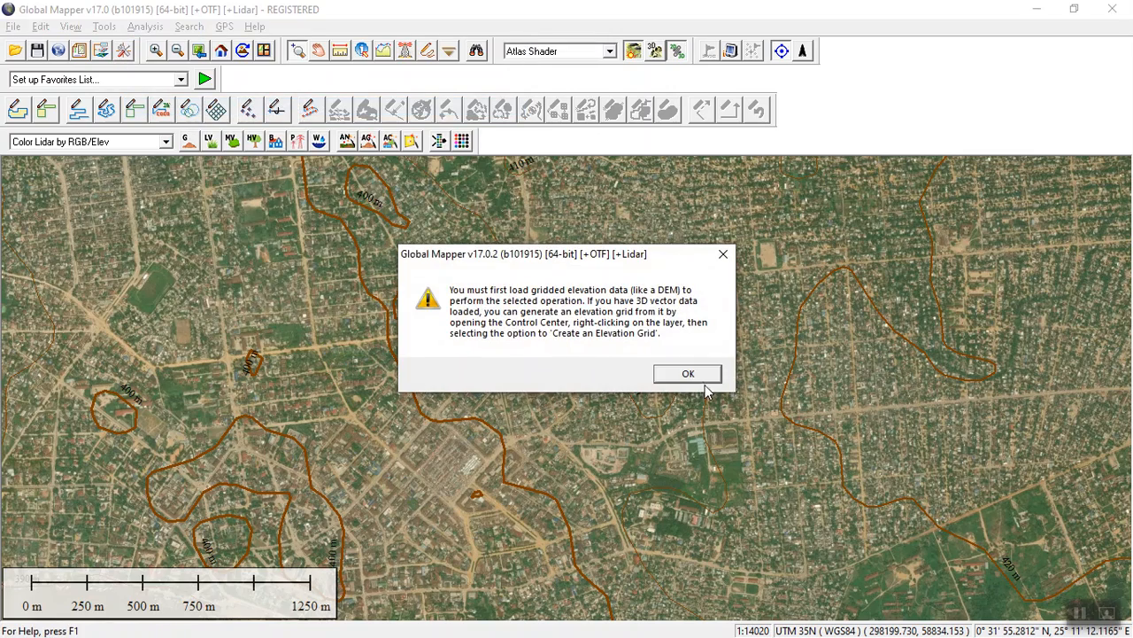
{"action": "left_click", "coordinate": [722, 254]}
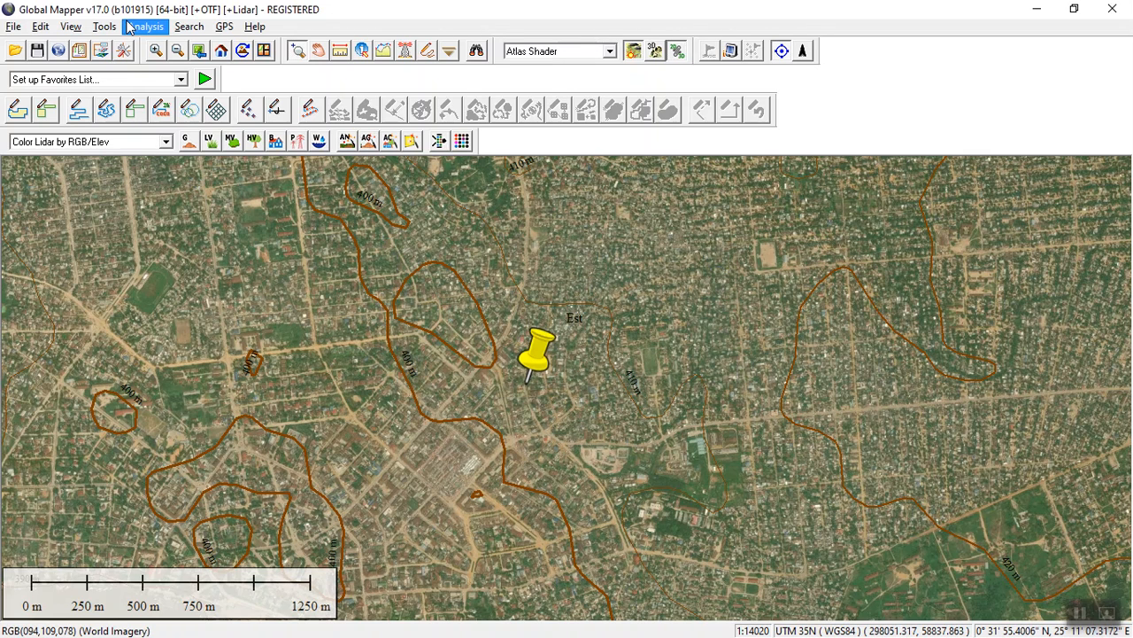
{"action": "left_click", "coordinate": [13, 28]}
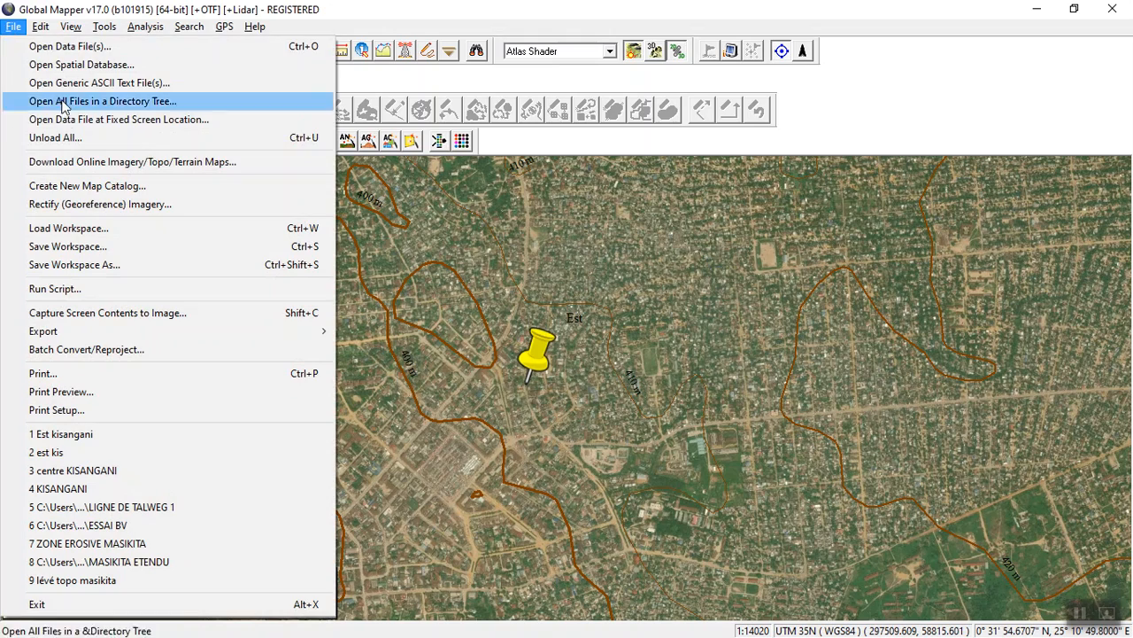
{"action": "left_click", "coordinate": [76, 170]}
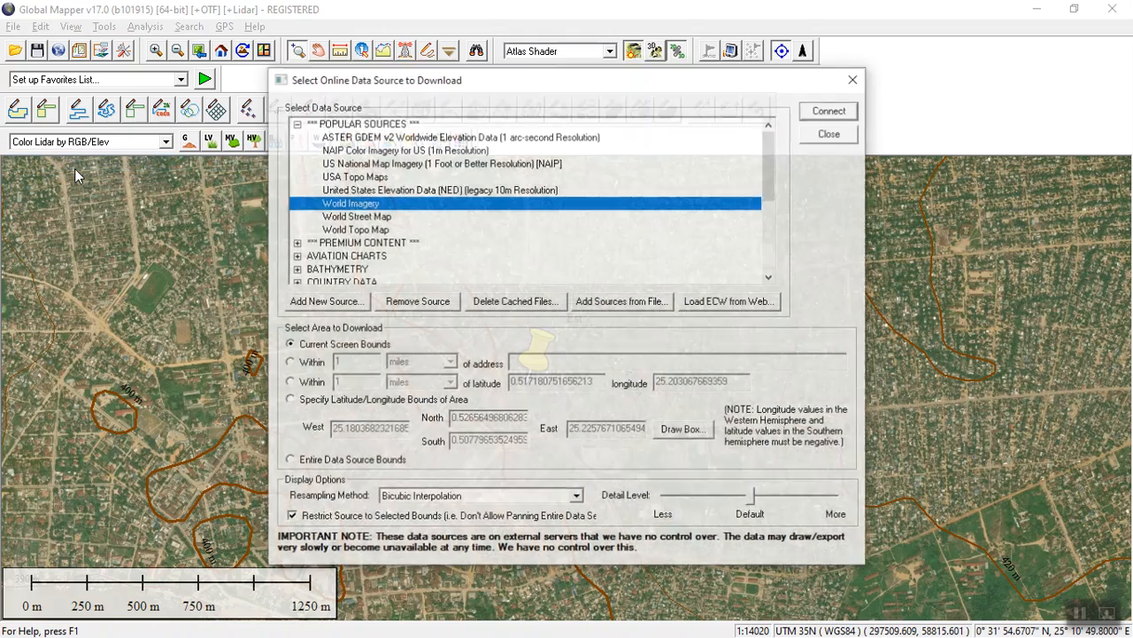
{"action": "left_click", "coordinate": [855, 78]}
- In the Overlay Control Center, show only the placemark and SRTM elevation layers, hiding World Street Map, World Imagery and GENERATED CONTOURS
{"action": "left_click", "coordinate": [146, 26]}
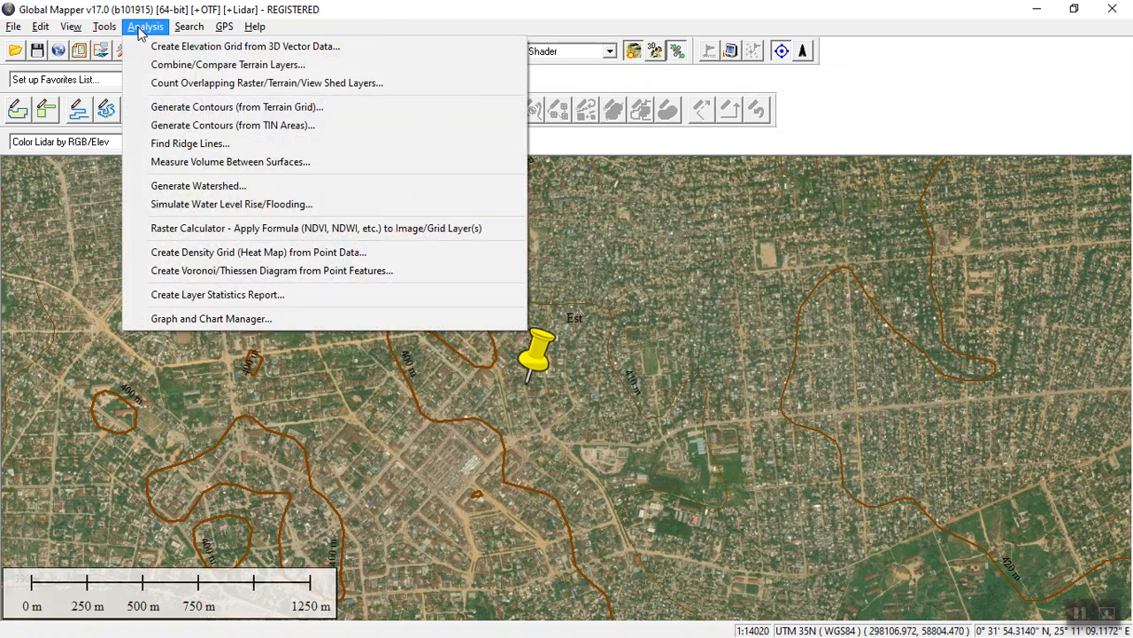
{"action": "left_click", "coordinate": [134, 216]}
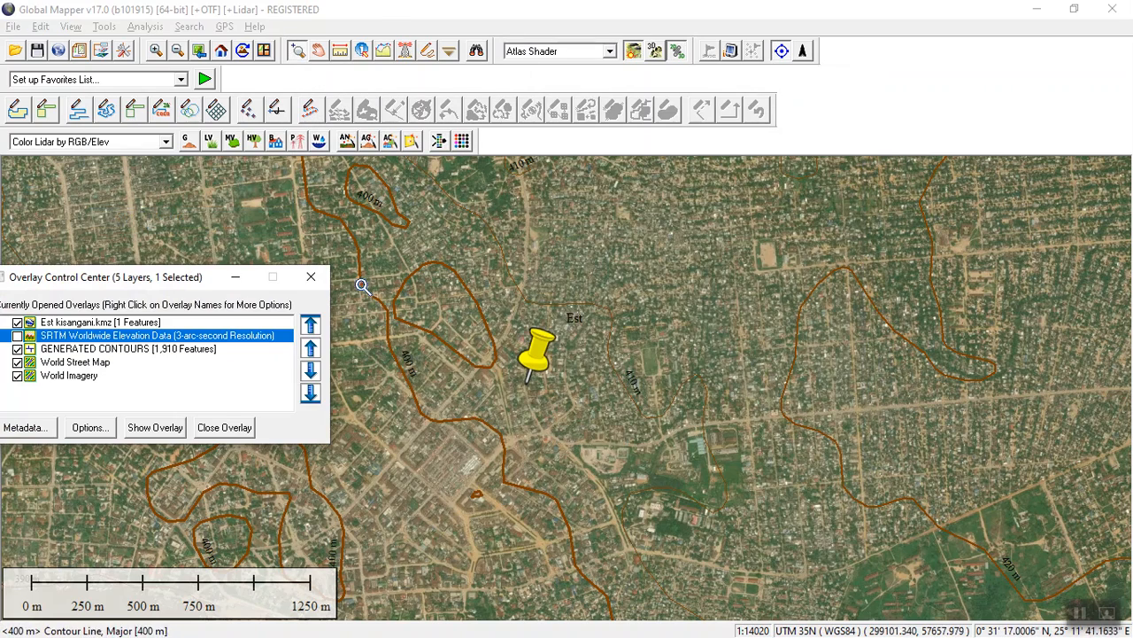
{"action": "left_click_drag", "start_coordinate": [96, 282], "coordinate": [211, 227]}
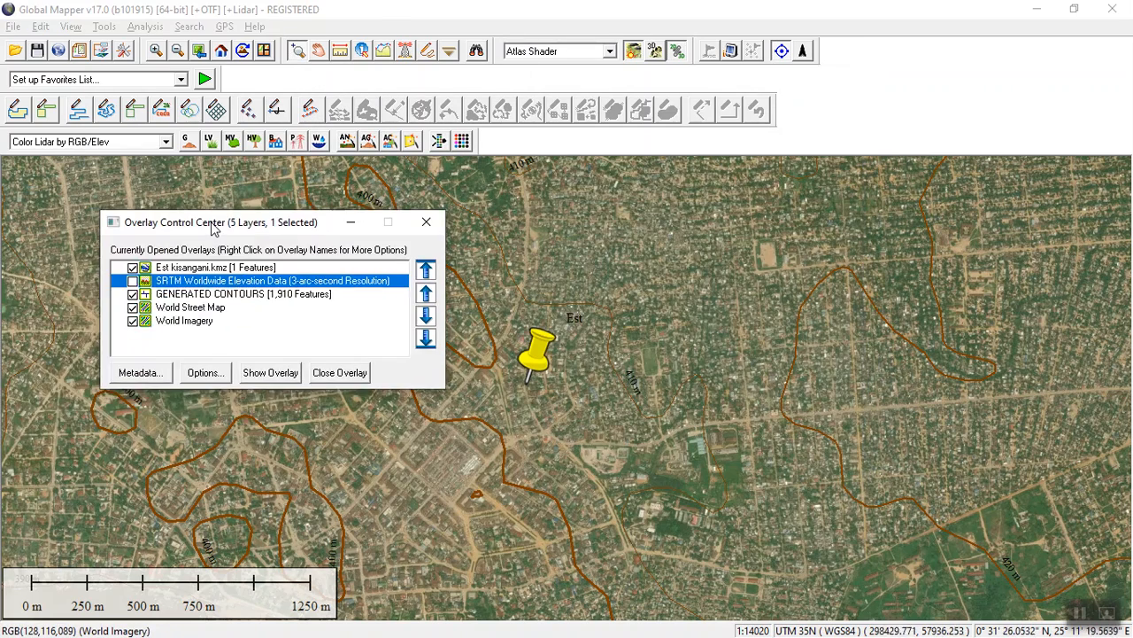
{"action": "left_click", "coordinate": [133, 308]}
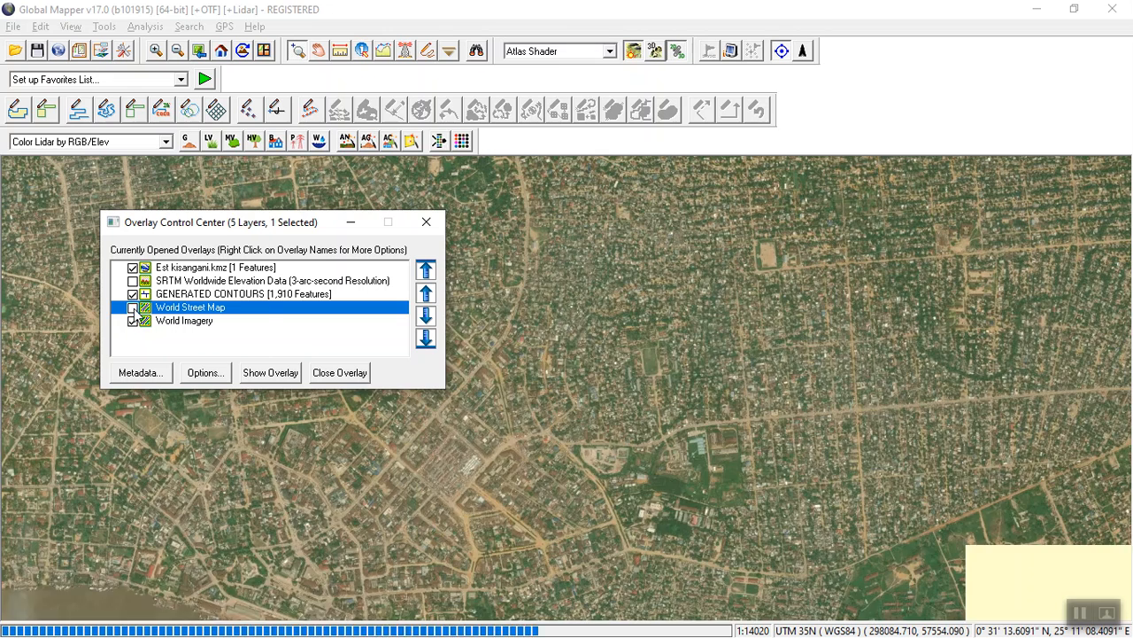
{"action": "left_click", "coordinate": [133, 320]}
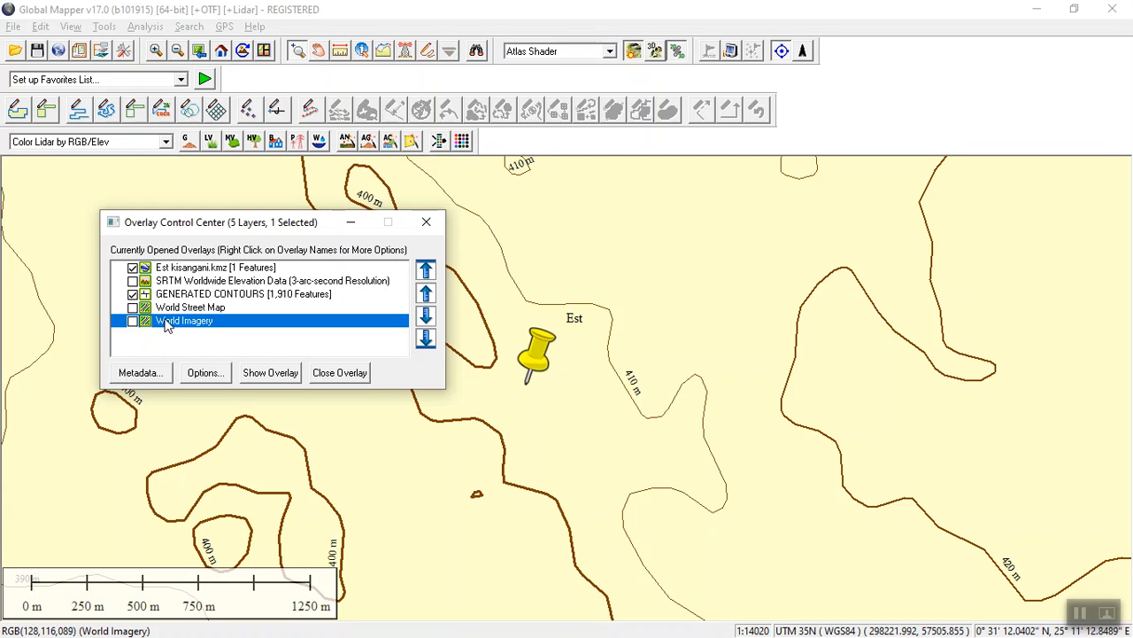
{"action": "left_click", "coordinate": [132, 281]}
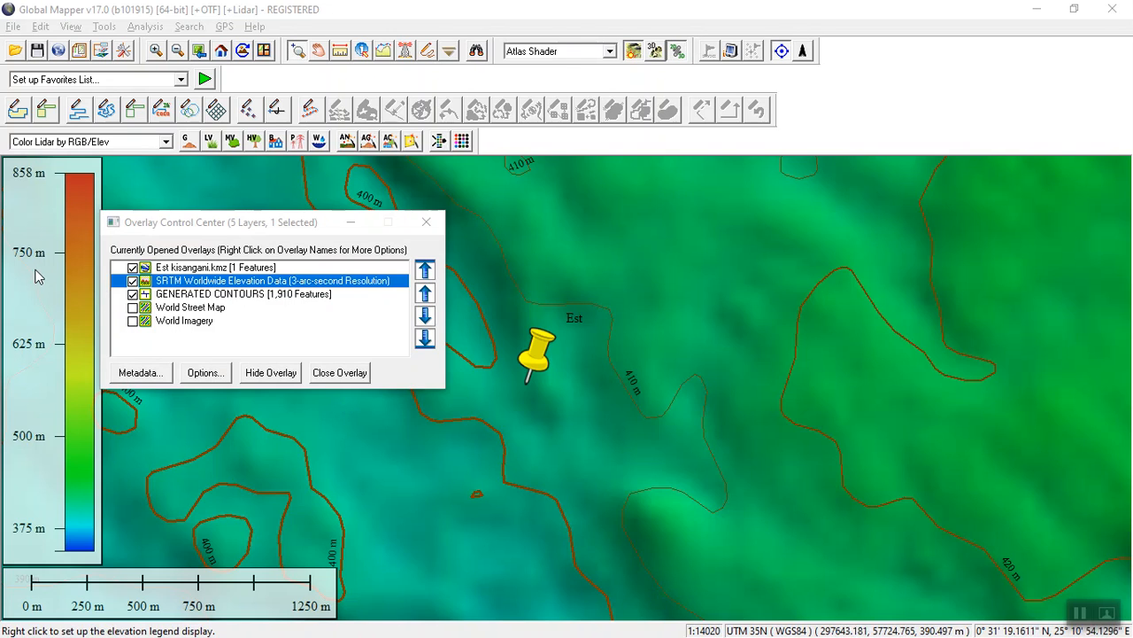
{"action": "left_click", "coordinate": [133, 294]}
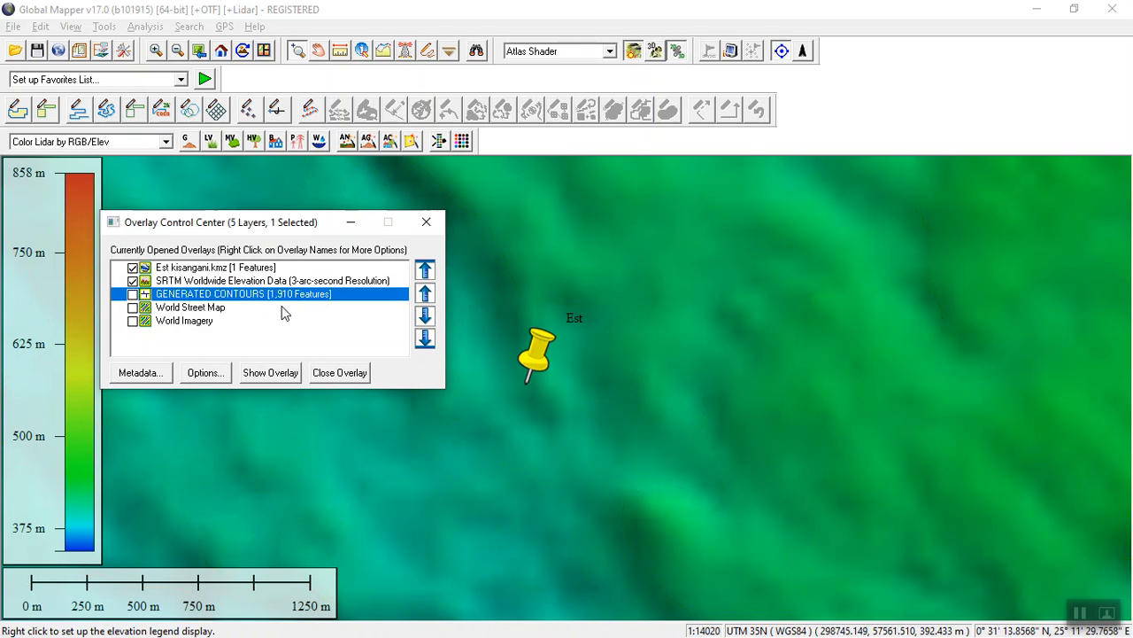
{"action": "left_click", "coordinate": [426, 224]}
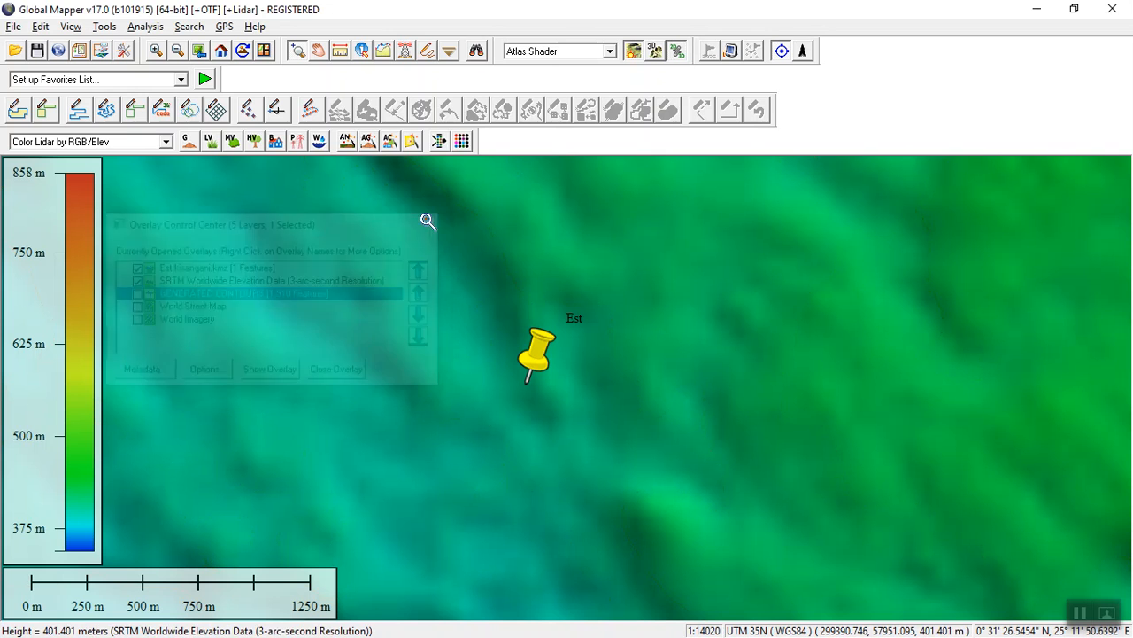
- Generate contours from the terrain grid with a 5-meter interval, minor contour multiplier 1 and major contour multiplier 5
{"action": "left_click", "coordinate": [158, 29]}
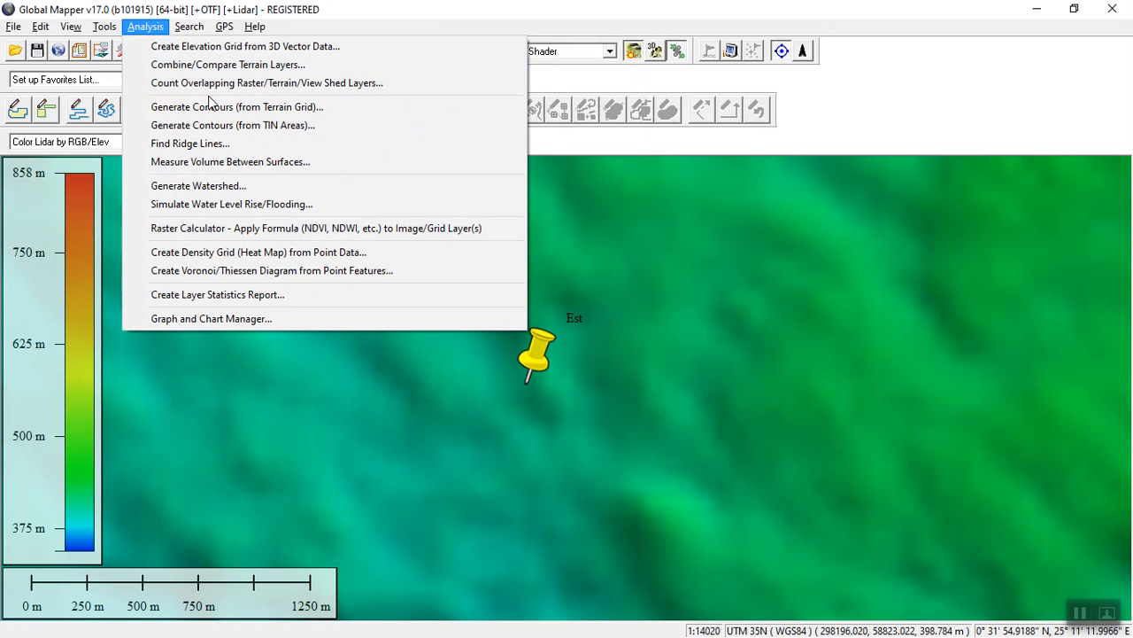
{"action": "left_click", "coordinate": [236, 106]}
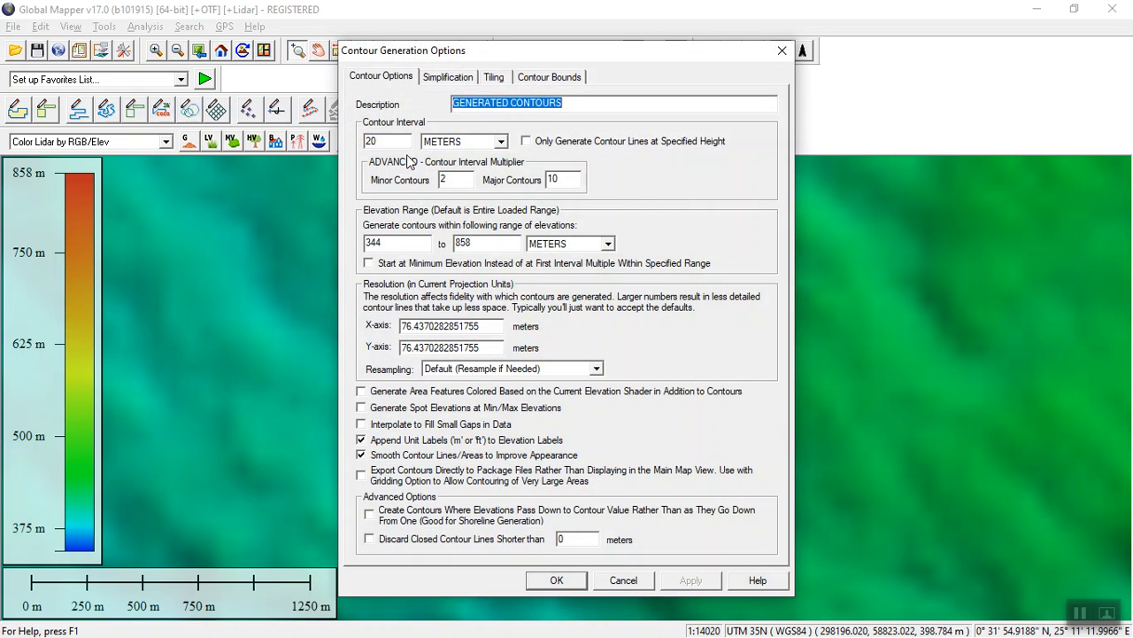
{"action": "double_click", "coordinate": [394, 143]}
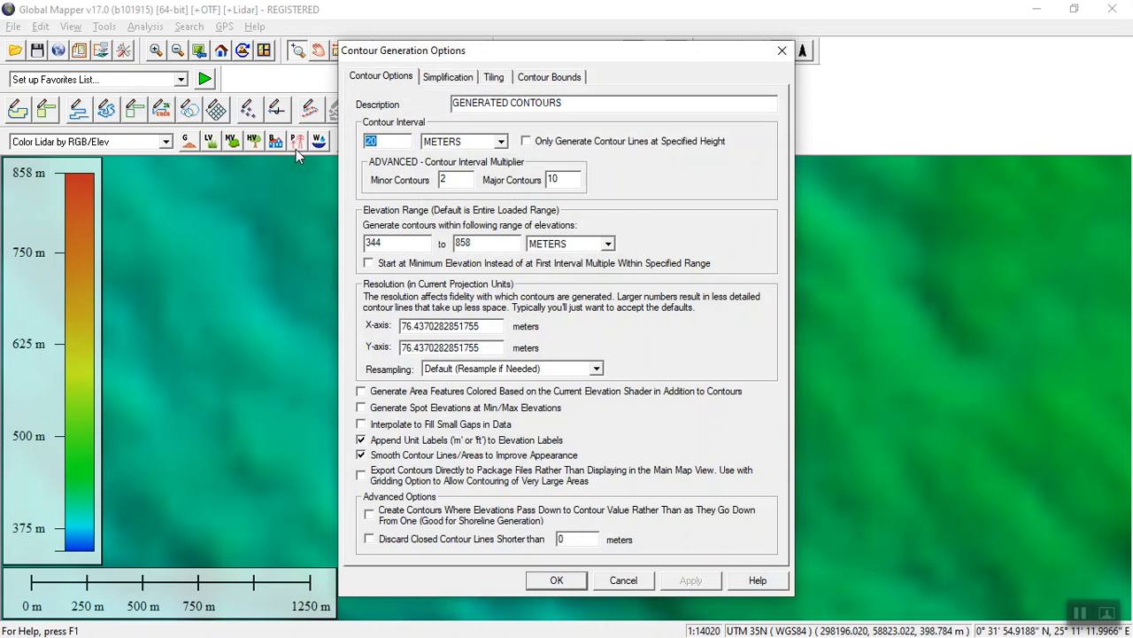
{"action": "type", "text": "5"}
{"action": "type", "text": "1"}
{"action": "double_click", "coordinate": [556, 180]}
{"action": "type", "text": "5"}
{"action": "left_click", "coordinate": [556, 580]}
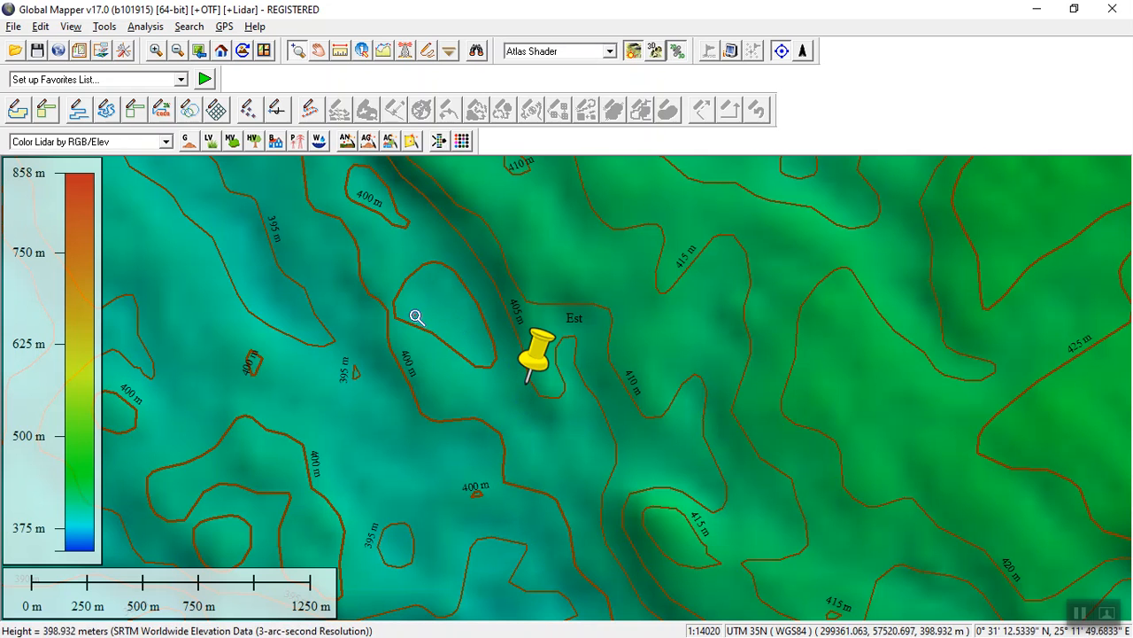
- Generate contours from the terrain grid with a 2-meter contour interval
{"action": "left_click", "coordinate": [145, 27]}
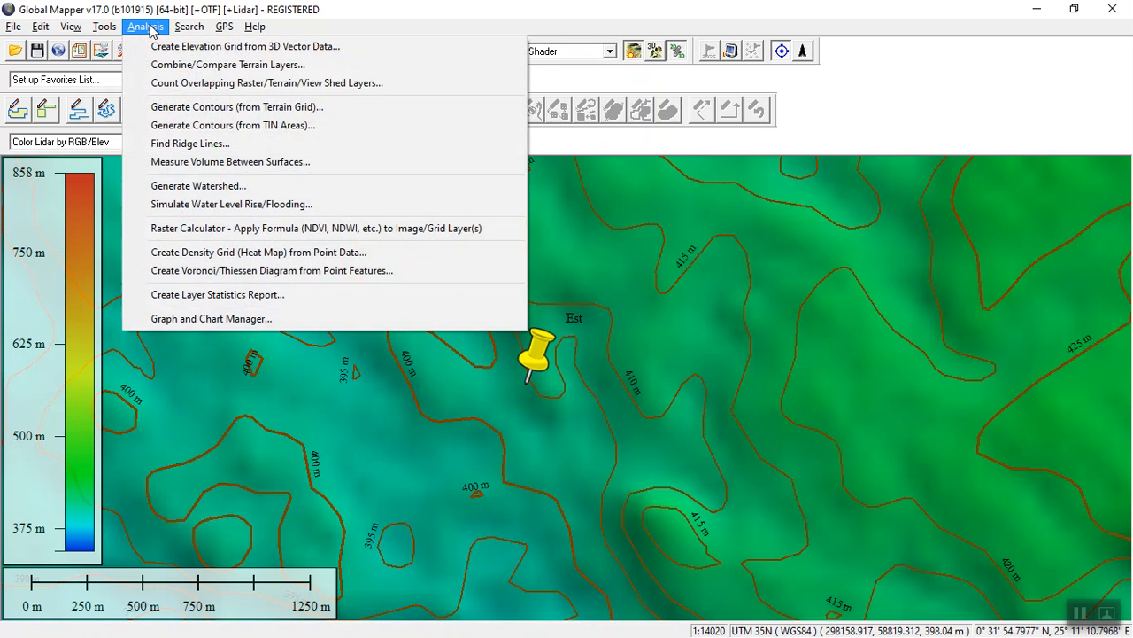
{"action": "left_click", "coordinate": [209, 110]}
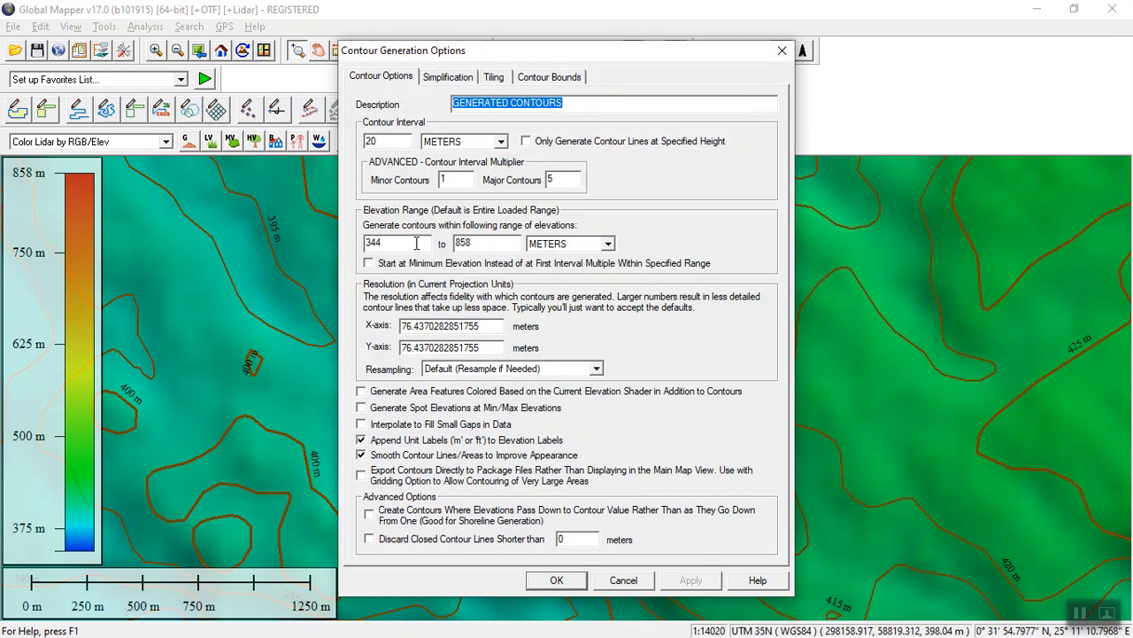
{"action": "double_click", "coordinate": [386, 143]}
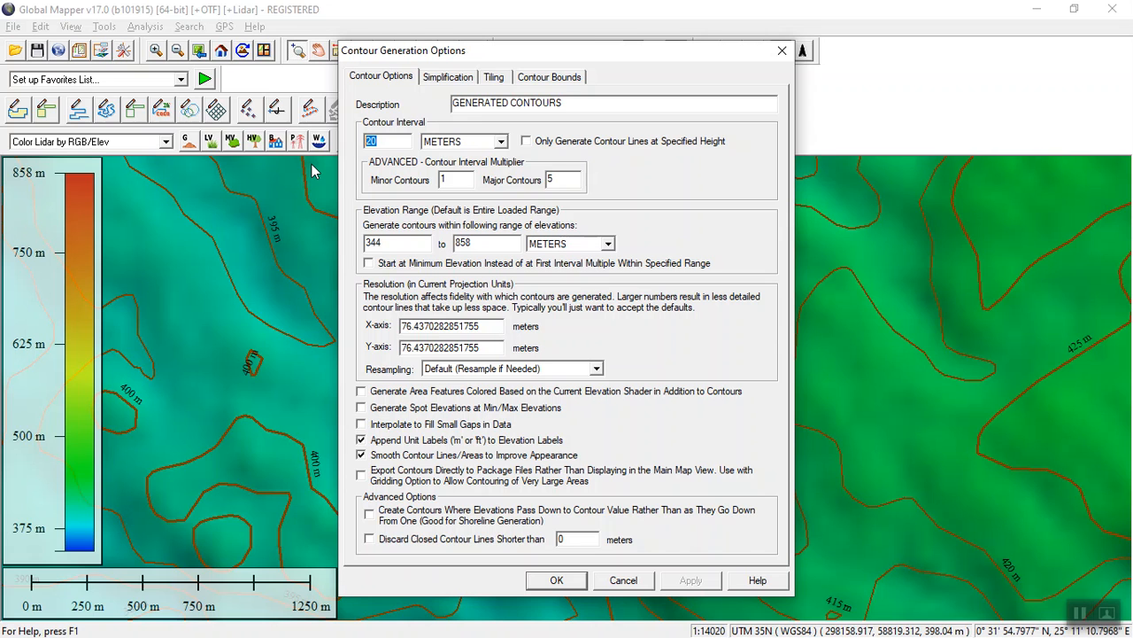
{"action": "type", "text": "2"}
{"action": "left_click", "coordinate": [572, 580]}
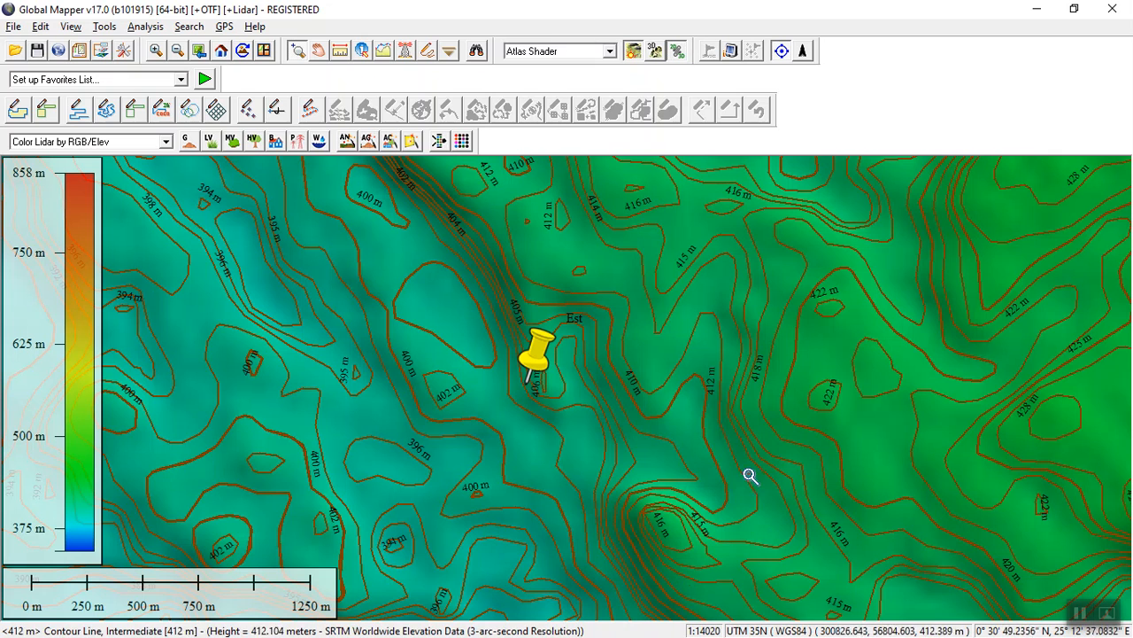
- In the Overlay Control Center, hide the 5-meter contours and the SRTM elevation layer, and show World Imagery and World Street Map
{"action": "left_click", "coordinate": [105, 31]}
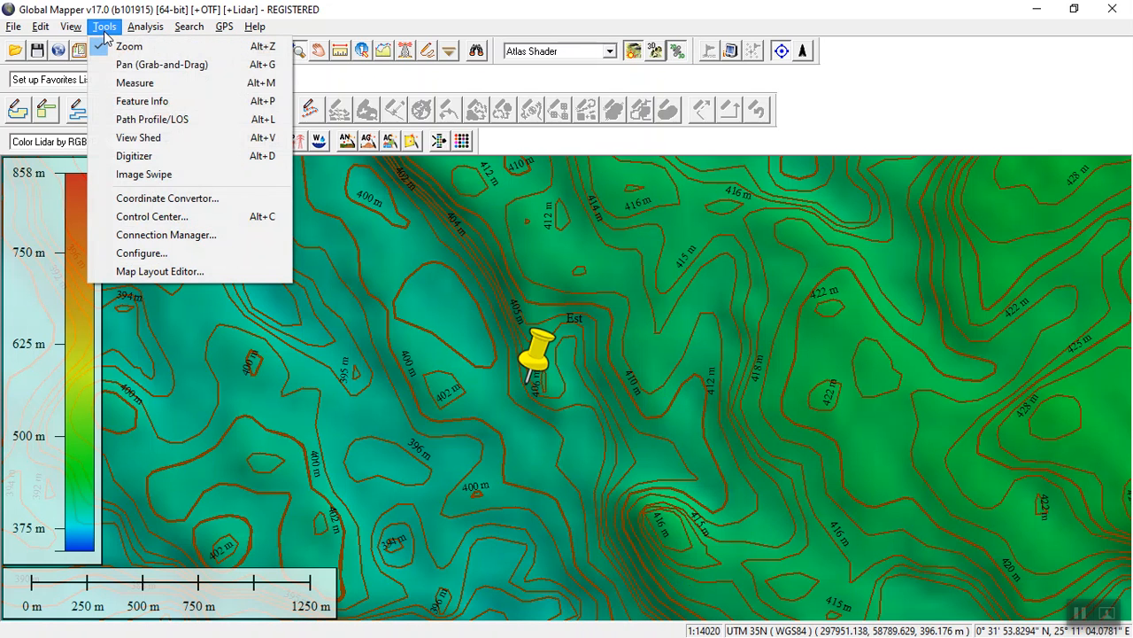
{"action": "left_click", "coordinate": [170, 217]}
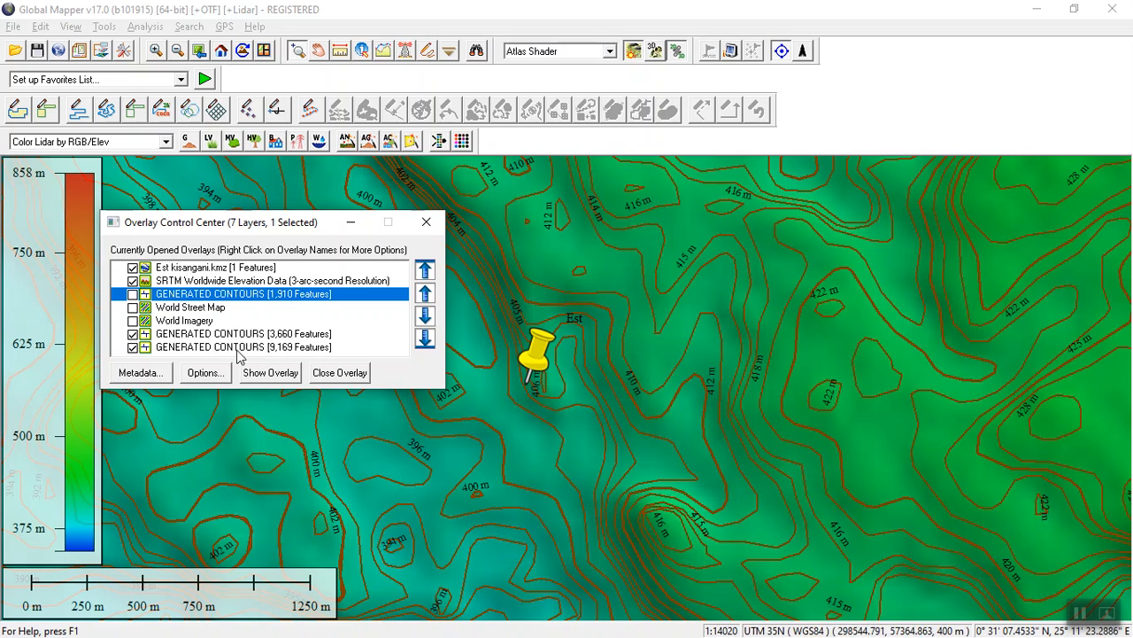
{"action": "left_click", "coordinate": [133, 334]}
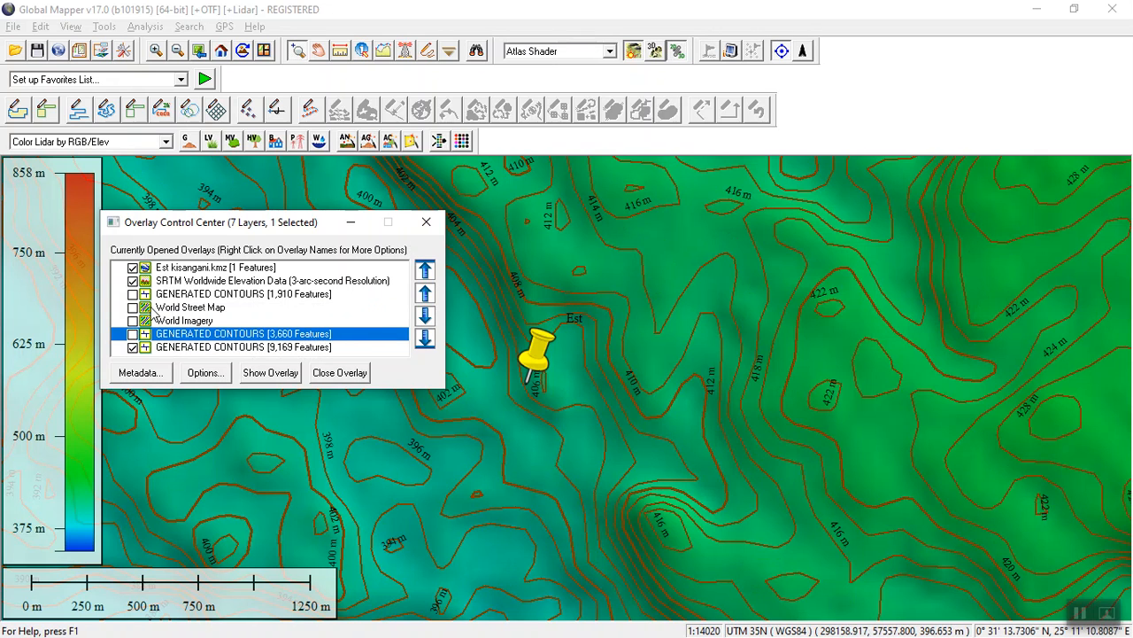
{"action": "left_click", "coordinate": [133, 280]}
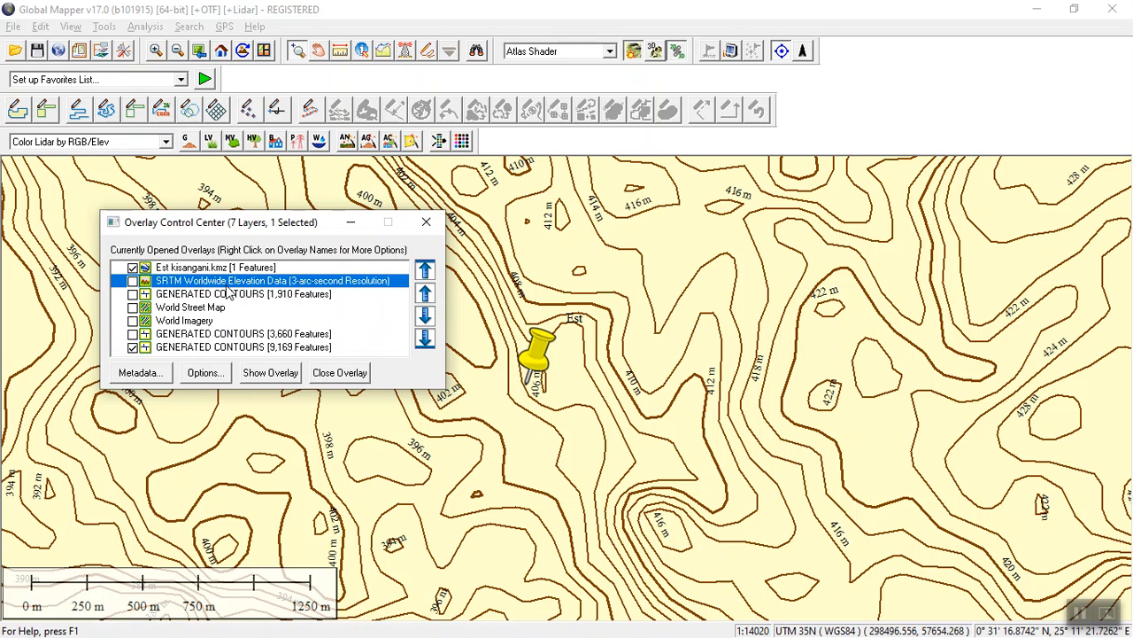
{"action": "left_click", "coordinate": [134, 321]}
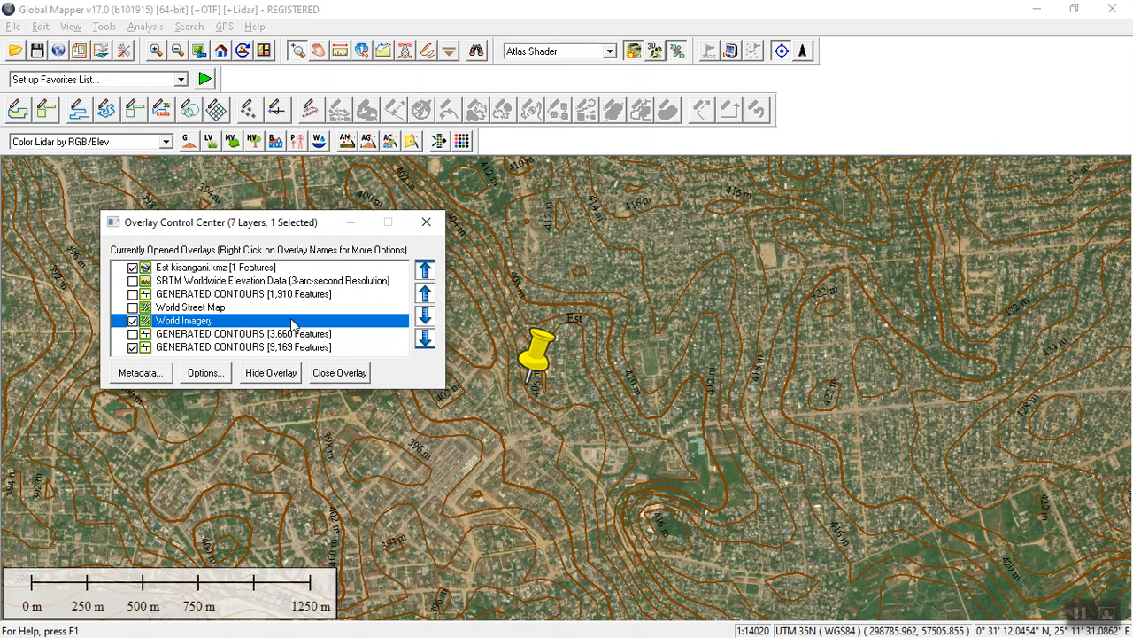
{"action": "left_click", "coordinate": [134, 308]}
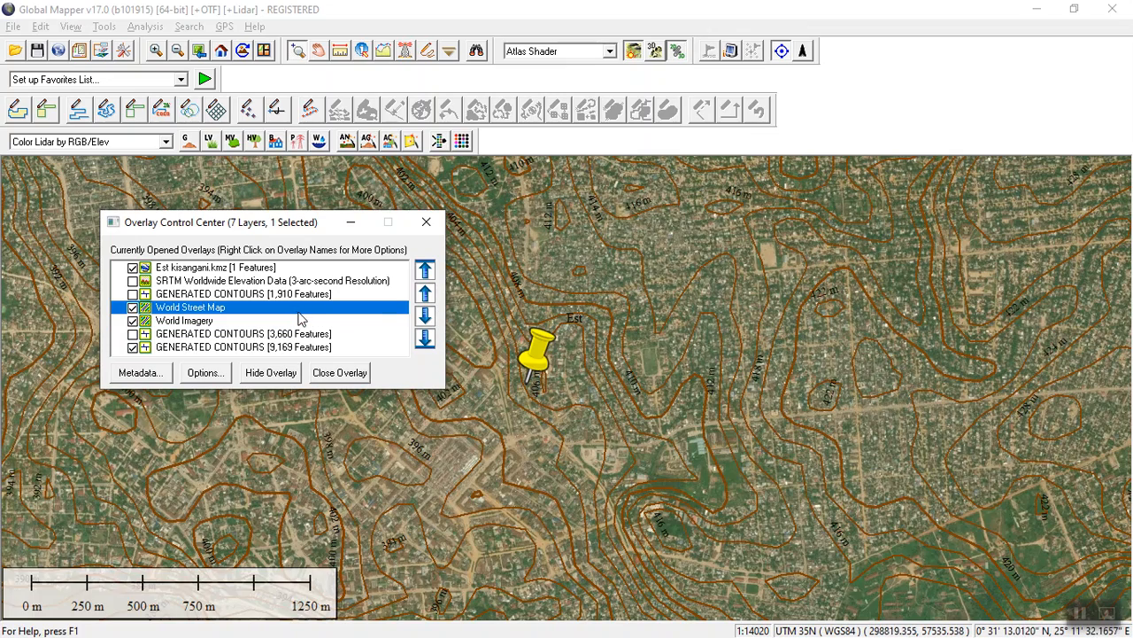
{"action": "left_click", "coordinate": [429, 224]}
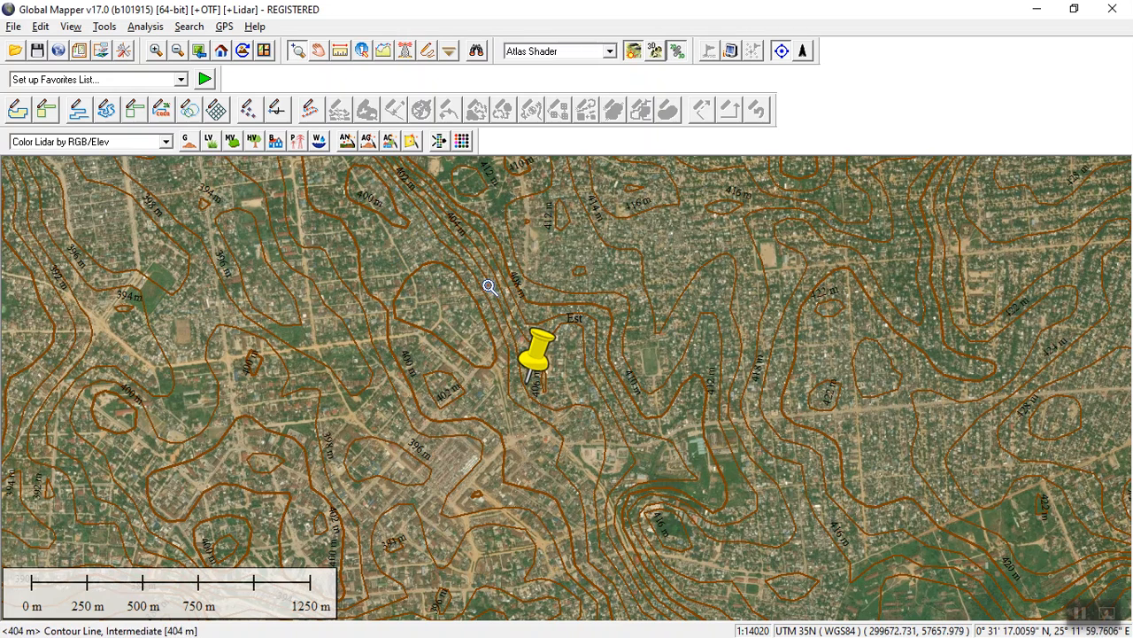